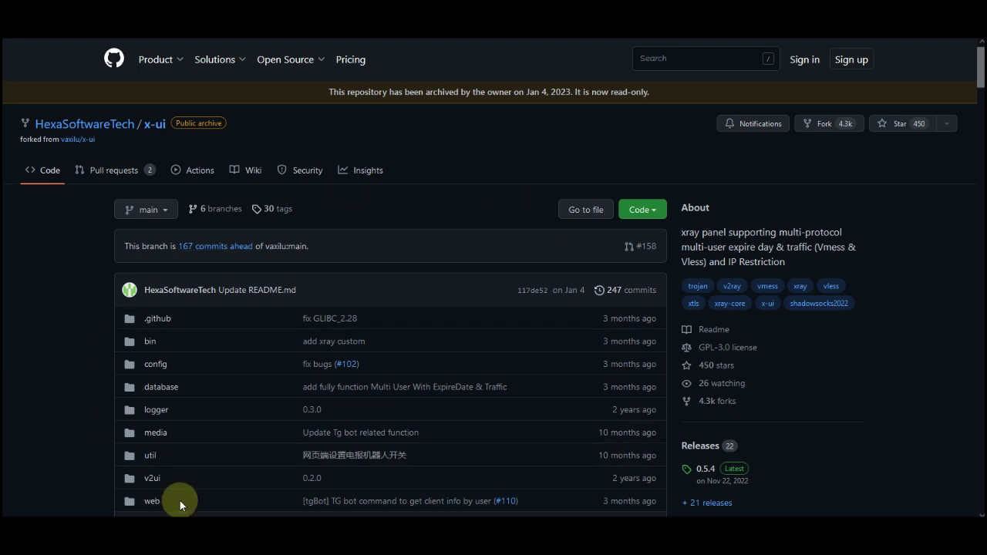
- Scroll the x-ui README to its feature table listing Multi-lang, IP Restriction, REST API and Telegram BOT
scroll(896, 236, "down", 1)
scroll(896, 235, "down", 10)
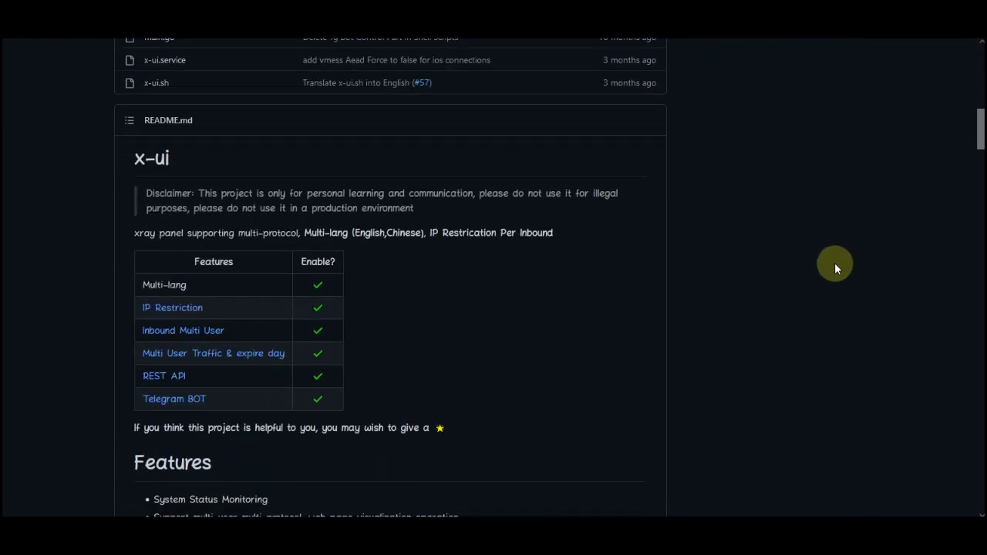
scroll(834, 262, "up", 6)
scroll(834, 262, "down", 4)
scroll(834, 262, "up", 6)
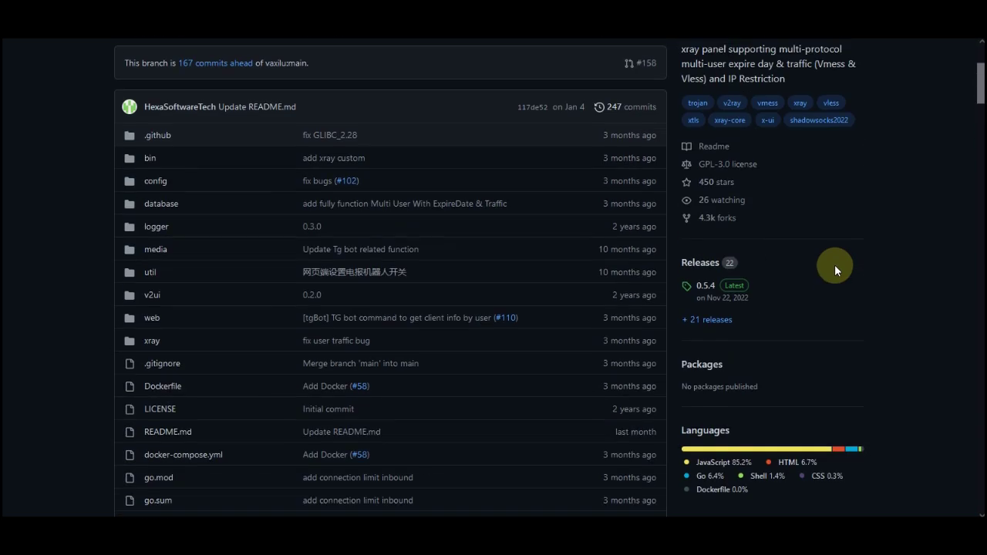
scroll(835, 264, "up", 3)
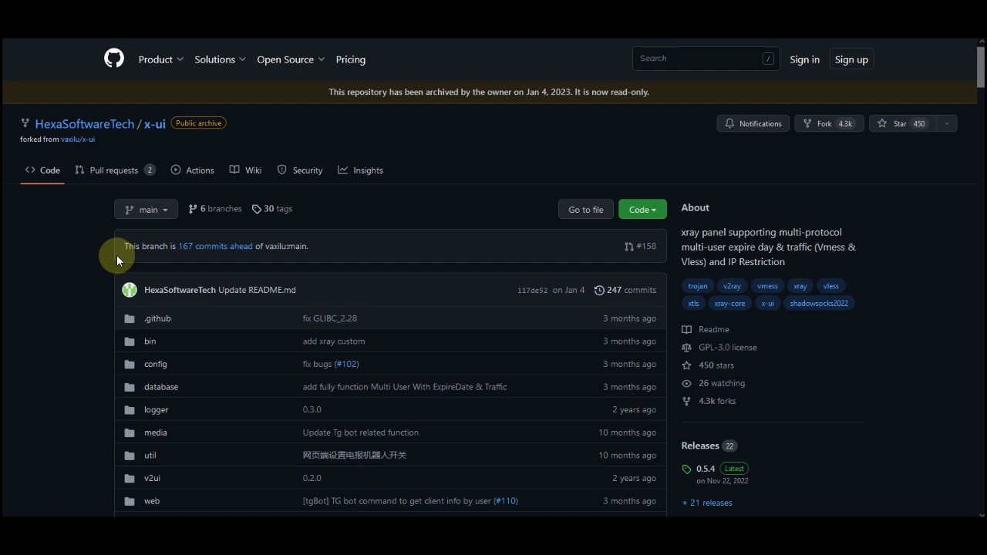
scroll(112, 257, "down", 10)
scroll(108, 257, "up", 1)
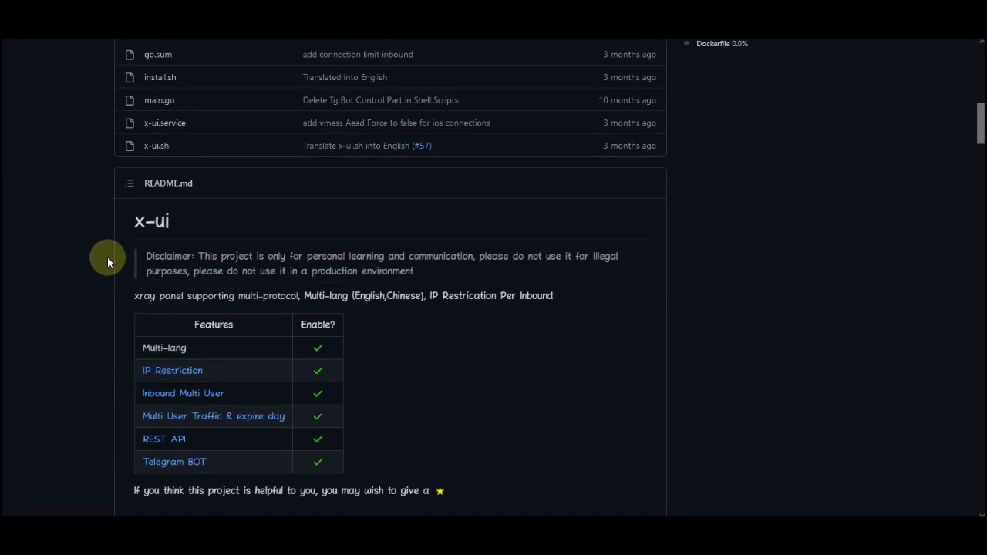
scroll(87, 263, "down", 1)
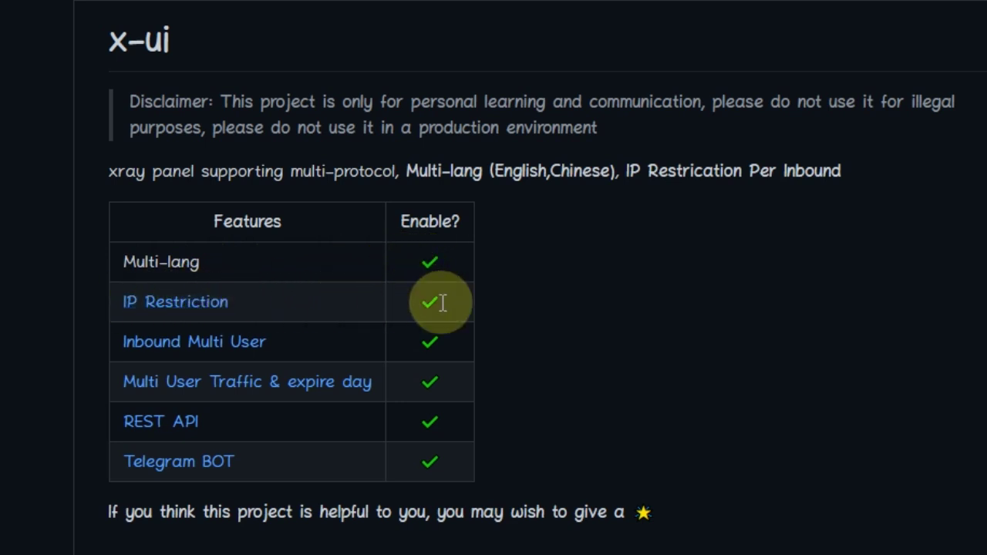
mouse_move(196, 463)
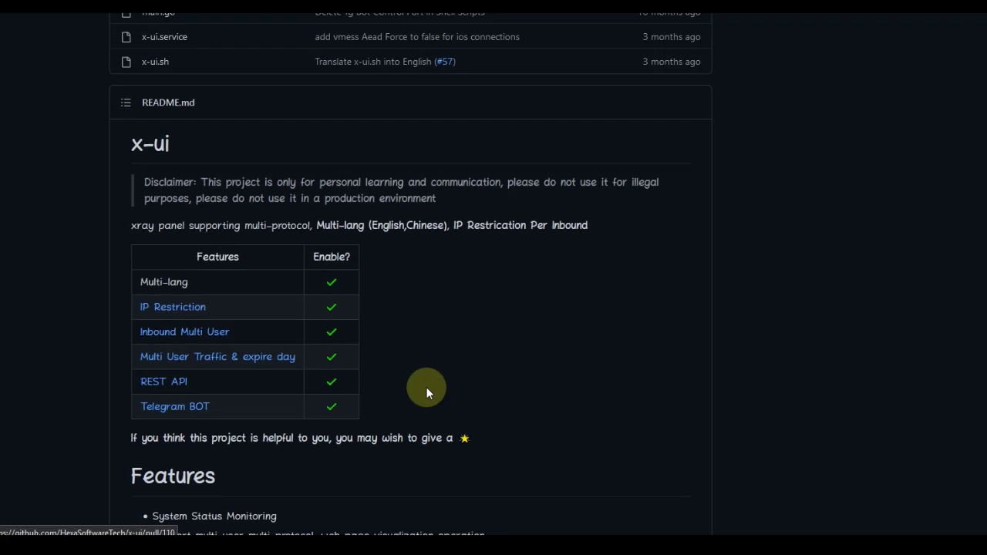
- Read the README's Install & Upgrade and docker sections, then move to the seakfind X-UI article
scroll(427, 388, "down", 5)
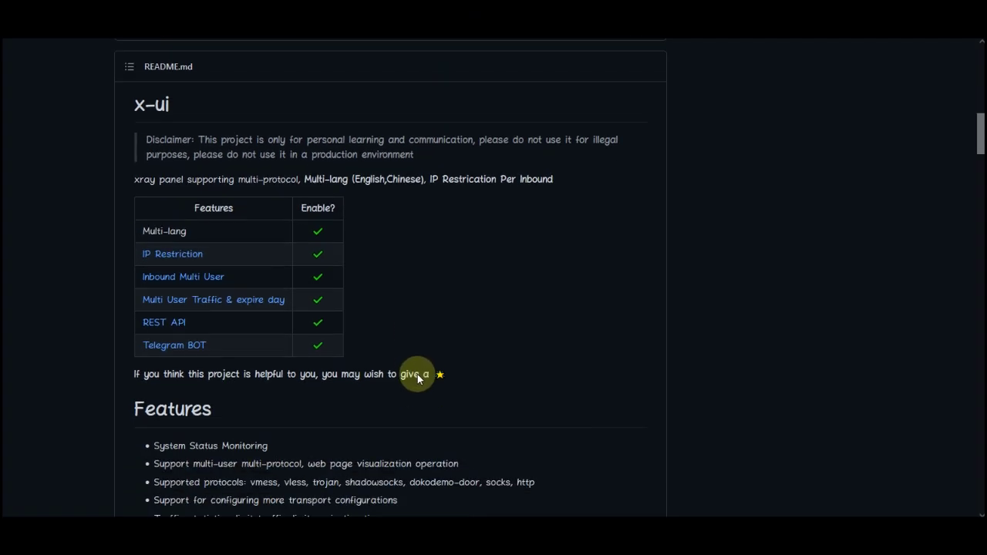
scroll(425, 367, "down", 10)
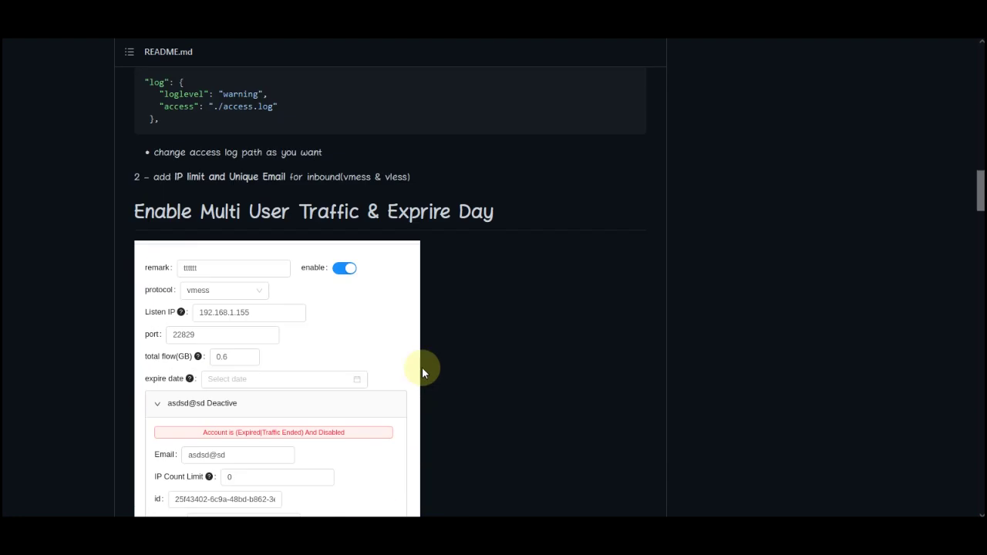
scroll(374, 378, "down", 4)
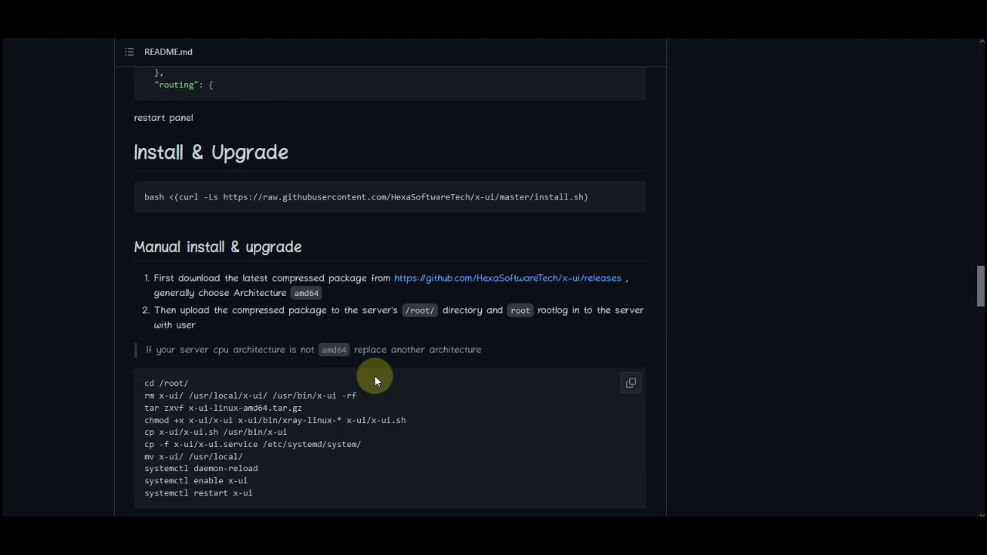
scroll(270, 235, "up", 1)
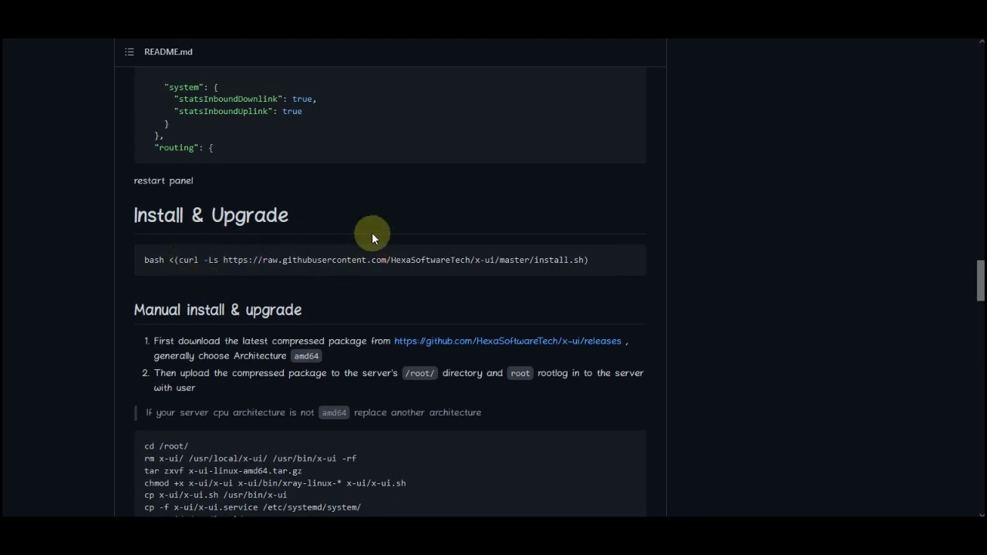
scroll(383, 292, "down", 3)
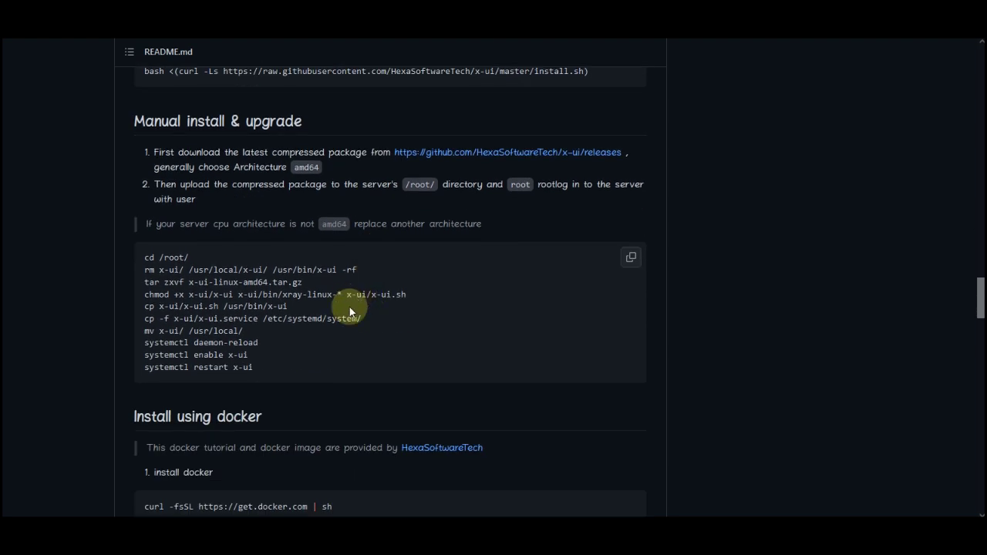
scroll(349, 307, "down", 4)
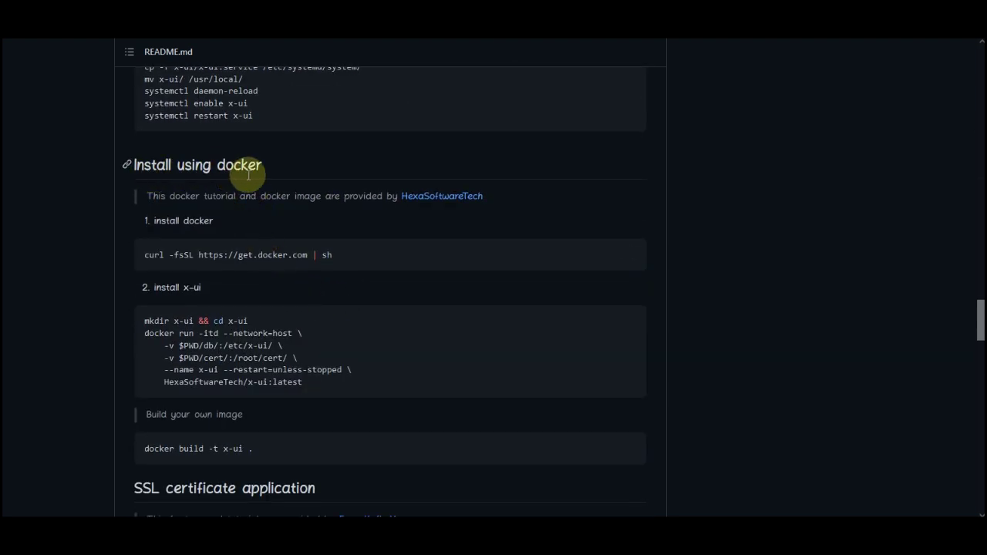
left_click_drag(218, 166, 269, 168)
left_click(370, 203)
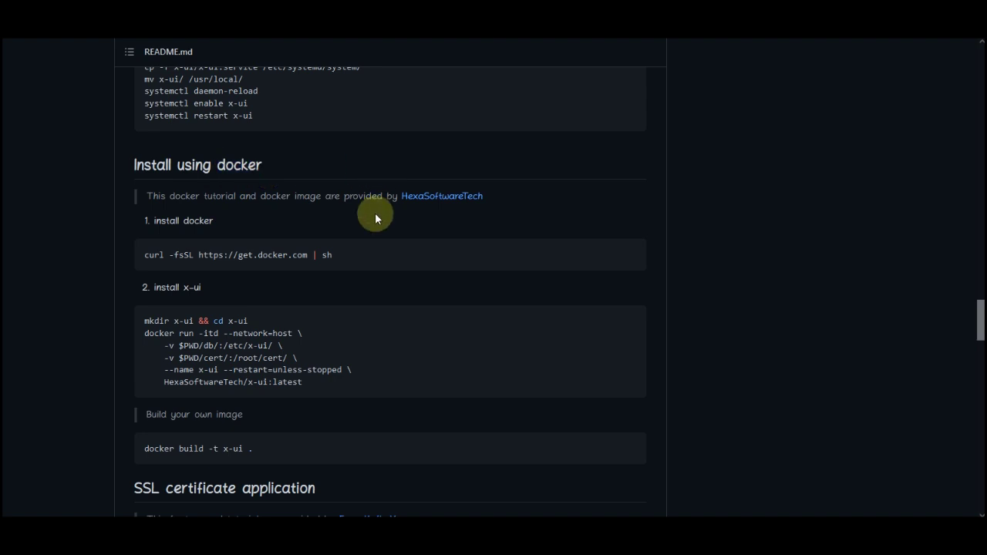
scroll(370, 303, "down", 2)
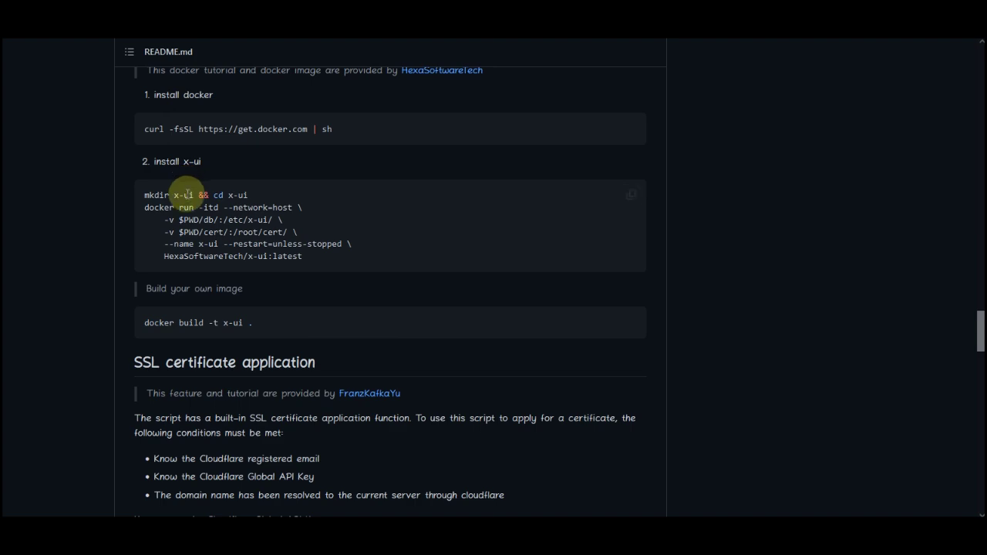
scroll(529, 298, "up", 15)
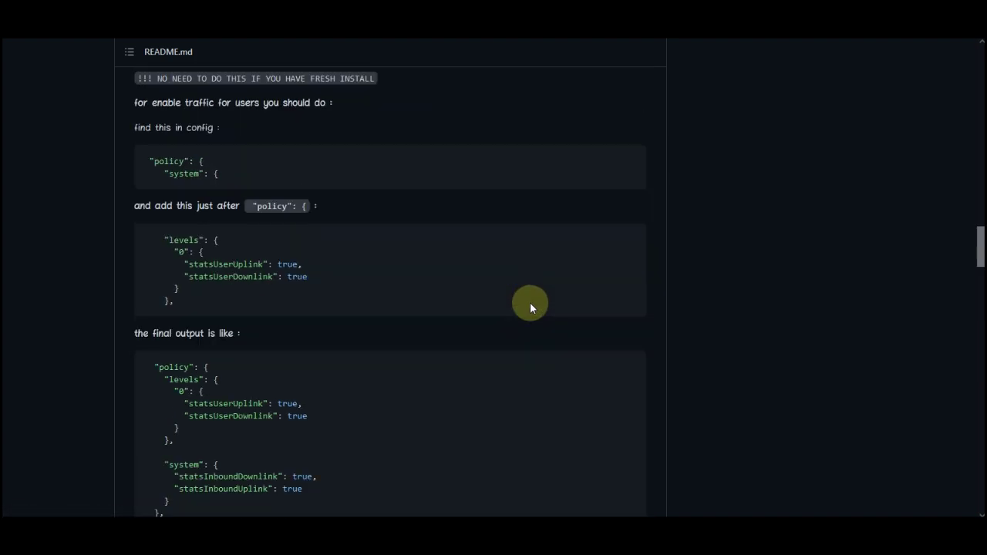
scroll(529, 306, "up", 8)
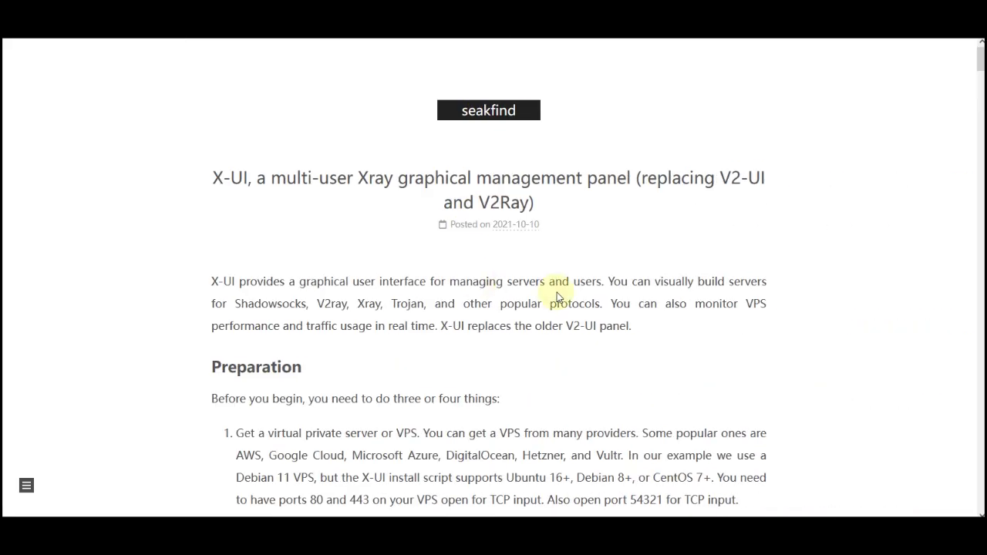
- Open the seakfind article's table of contents and scroll to the Update Server section
left_click(26, 485)
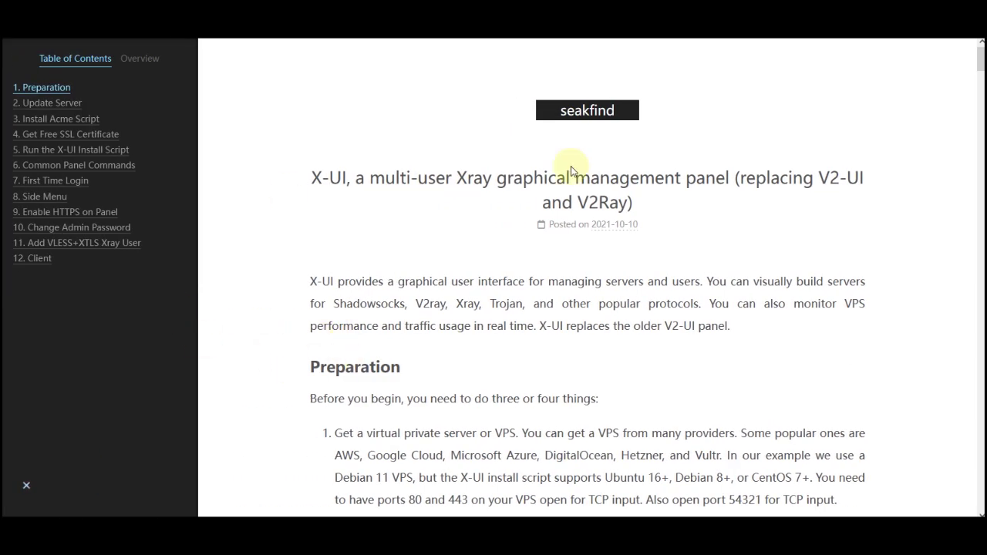
scroll(593, 268, "down", 12)
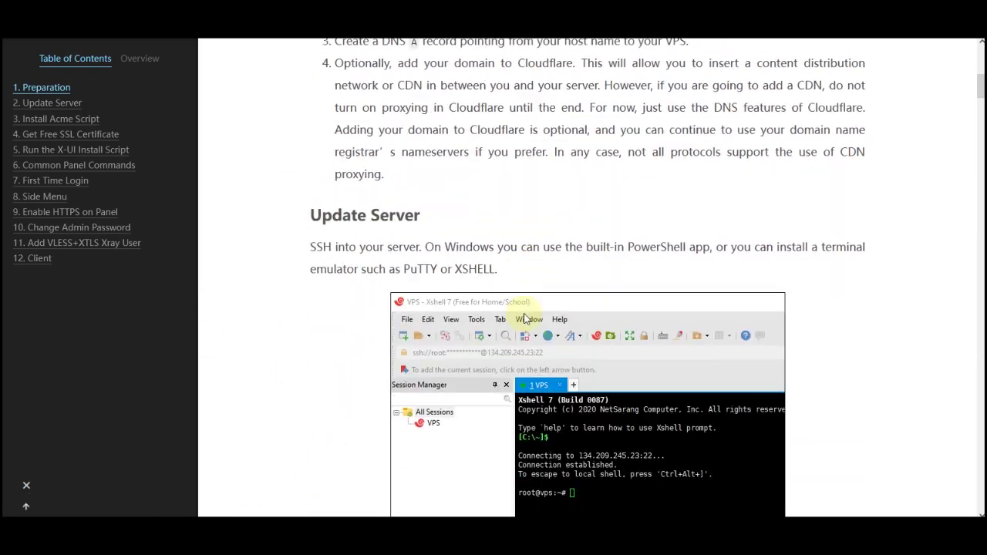
scroll(524, 320, "down", 15)
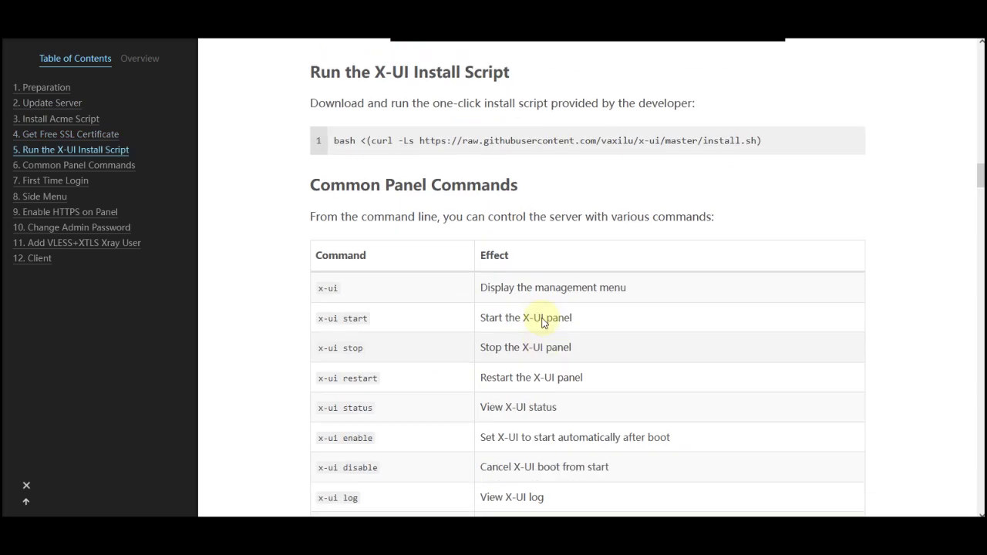
scroll(548, 339, "up", 15)
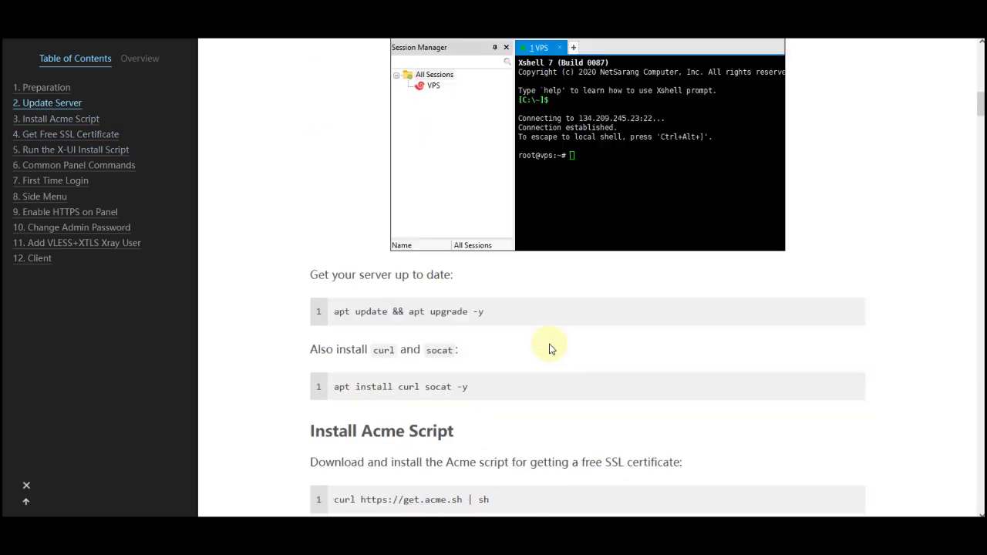
scroll(549, 343, "up", 8)
scroll(547, 346, "down", 12)
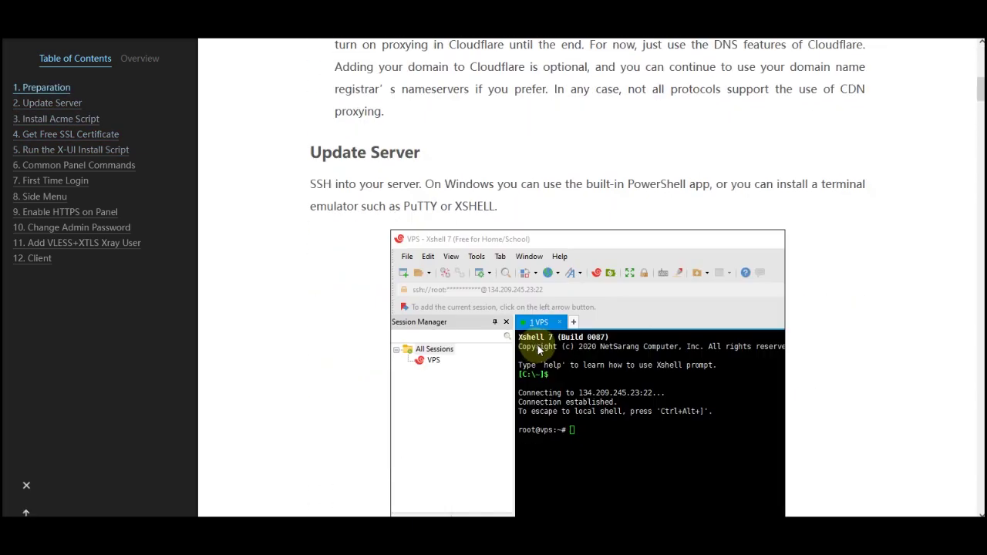
- Run 'apt update && apt upgrade -y' in PuTTY to upgrade all server packages
triple_click(463, 206)
right_click(468, 204)
left_click(479, 218)
key("alt+Tab")
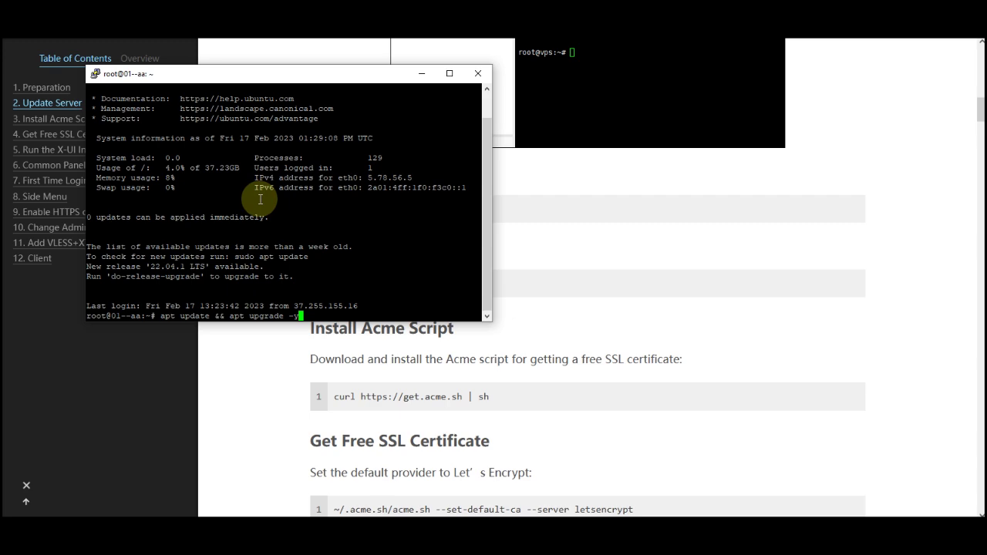
key("Return")
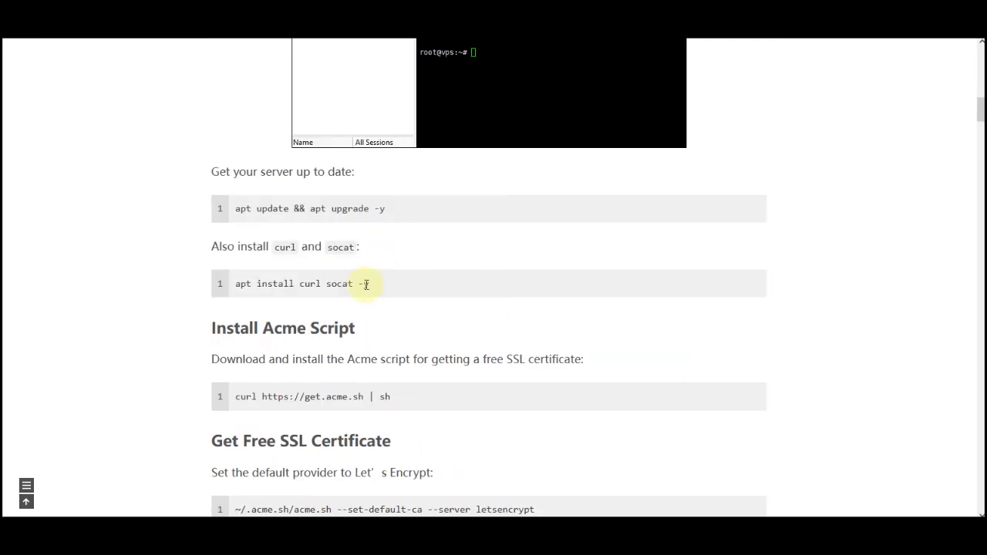
left_click_drag(367, 284, 235, 284)
- Install curl and socat on the server with 'apt install curl socat -y'
right_click(262, 286)
left_click(282, 302)
key("alt+Tab")
key("Return")
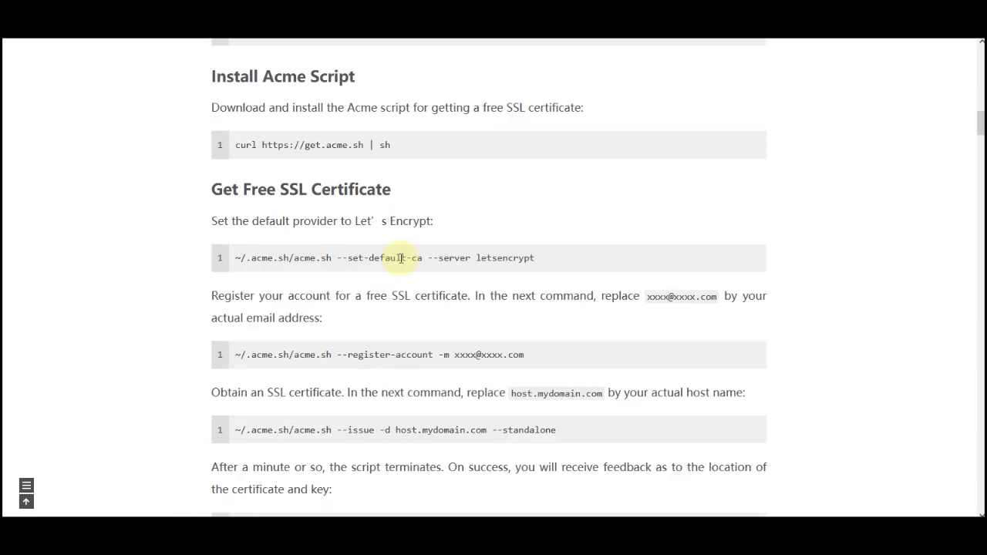
scroll(401, 257, "up", 2)
triple_click(390, 270)
key("alt+Tab")
right_click(271, 256)
key("Return")
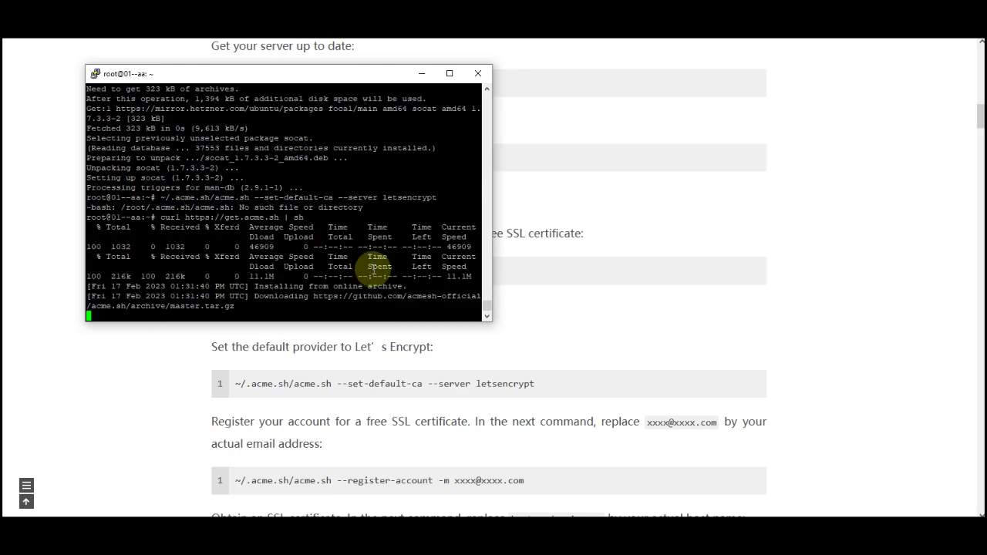
left_click(297, 271)
- Set Let's Encrypt as acme.sh's default CA with --set-default-ca --server letsencrypt
left_click_drag(536, 383, 236, 384)
key("ctrl+c")
key("alt+Tab")
right_click(221, 219)
key("Return")
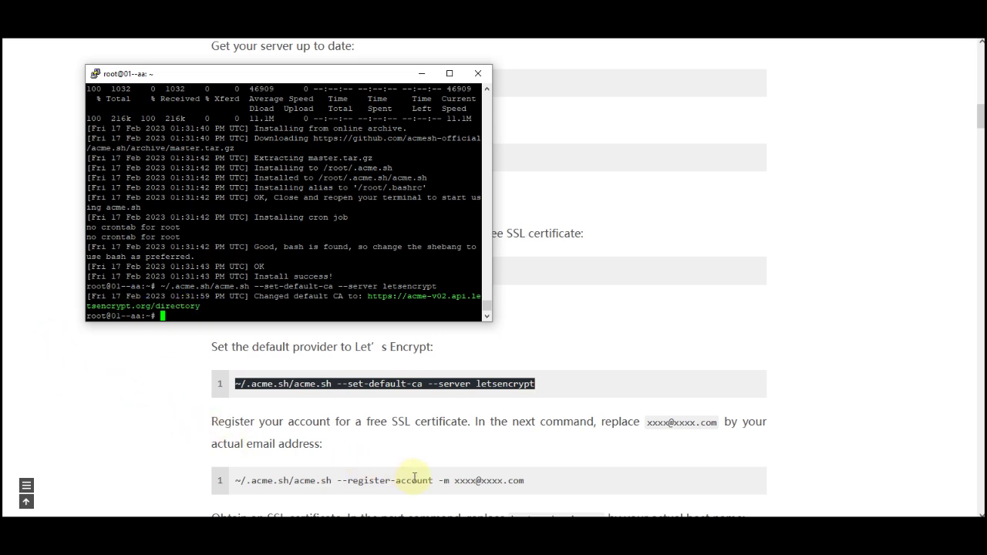
- Register the acme.sh account with an email address using the --register-account command
triple_click(414, 479)
right_click(418, 478)
left_click(463, 247)
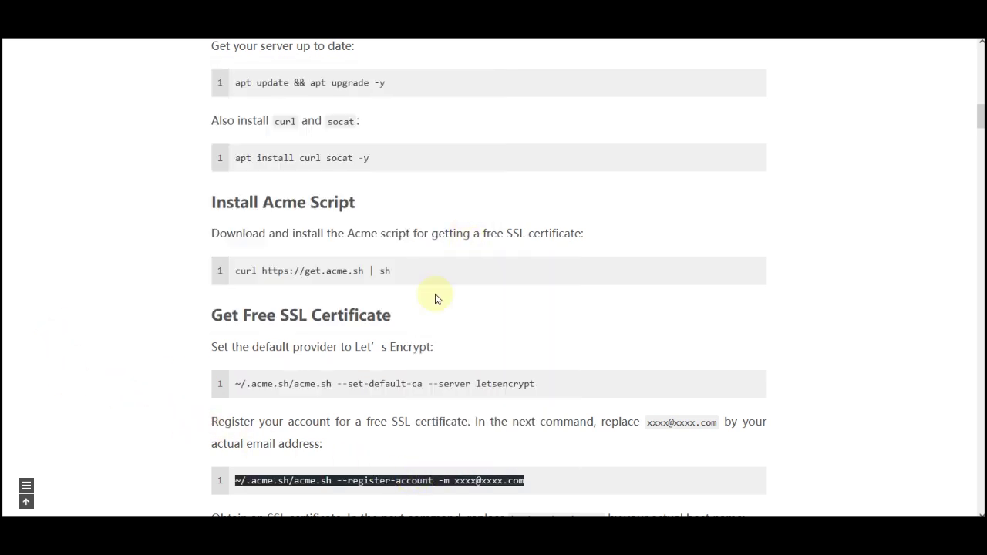
key("alt+Tab")
right_click(276, 216)
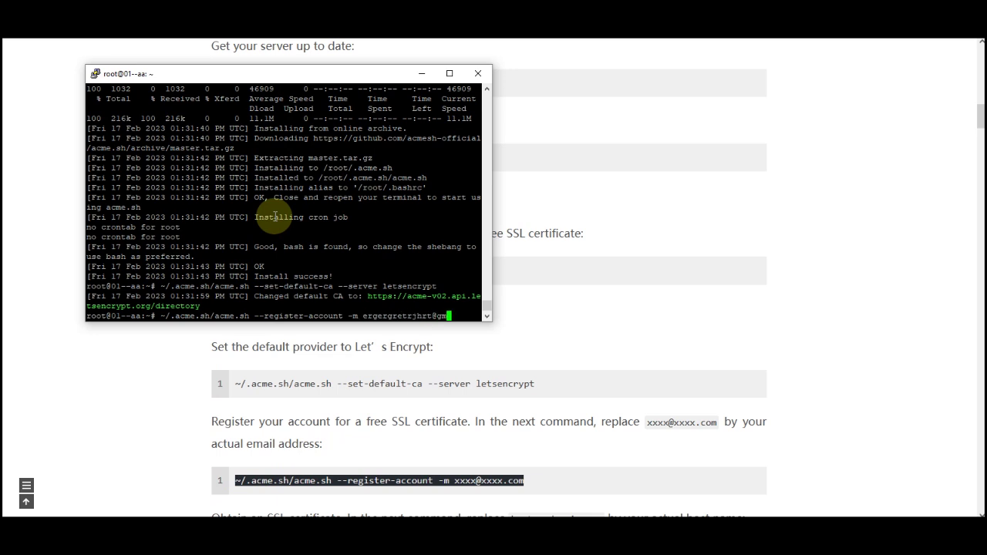
type("ail.com")
key("Return")
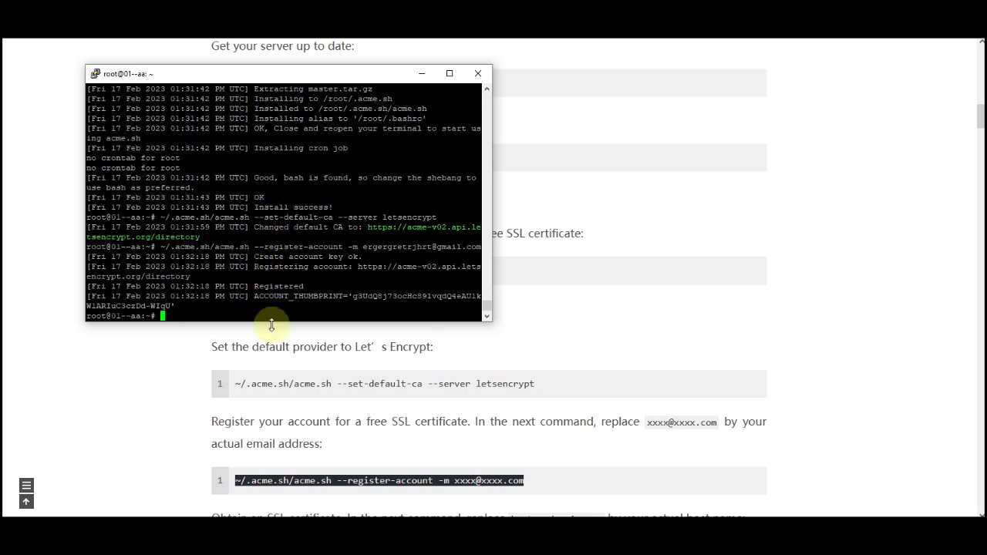
scroll(794, 416, "down", 2)
- Paste the acme.sh --issue -d host.mydomain.com --standalone command at the PuTTY prompt
key("alt+Tab")
triple_click(468, 429)
right_click(468, 429)
left_click(487, 225)
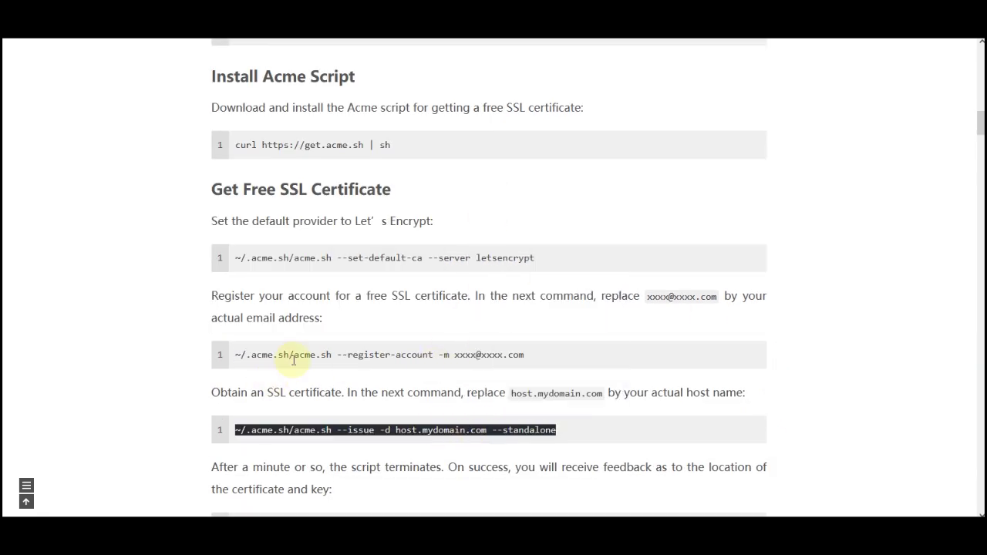
key("alt+Tab")
right_click(262, 300)
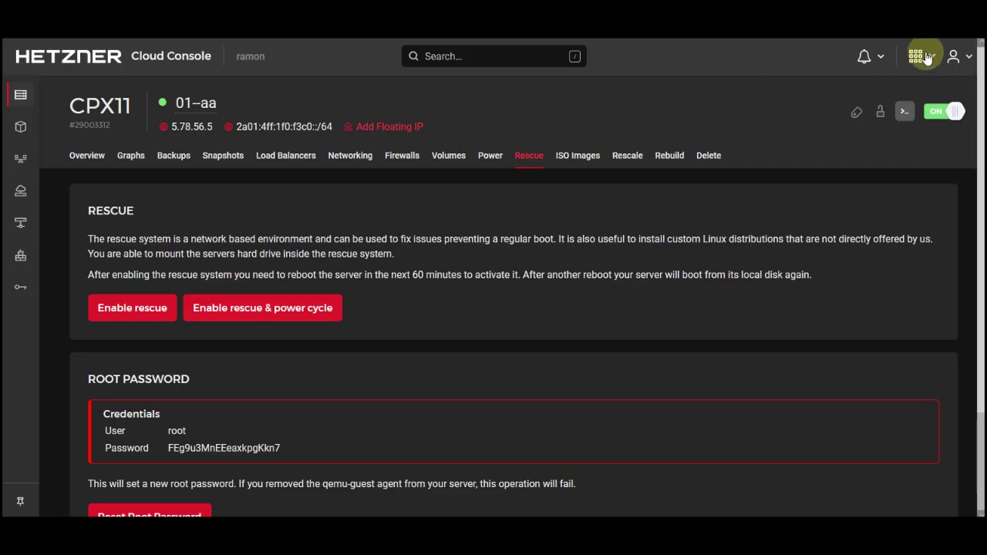
- Check the abjamajkba.ml DNS records in Hetzner for the A record pointing to 5.78.56.5
left_click(921, 48)
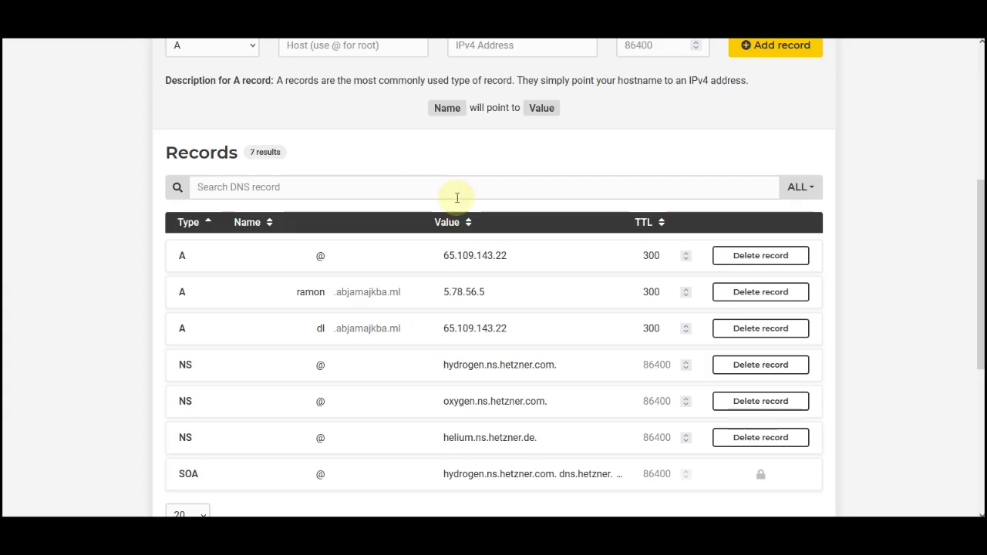
scroll(540, 185, "up", 4)
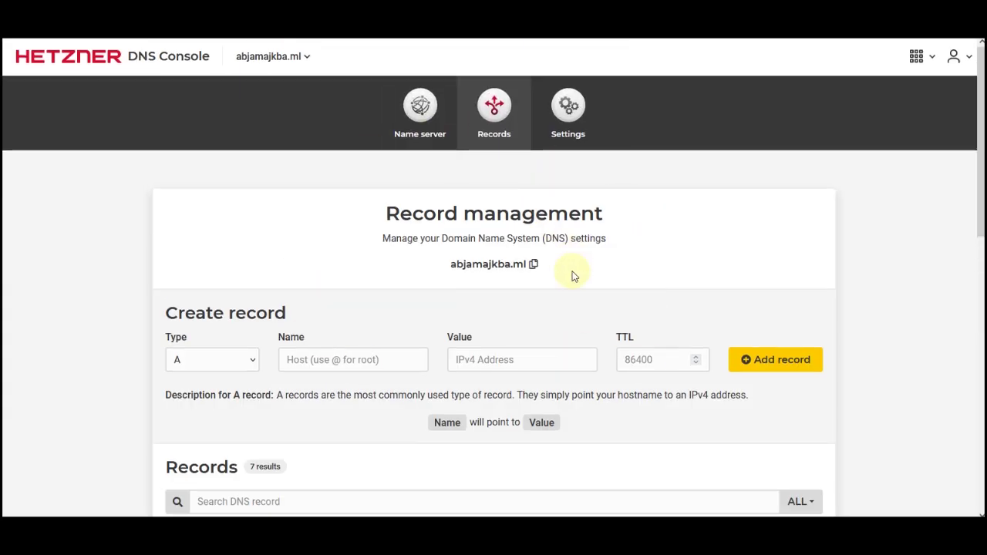
scroll(339, 308, "down", 4)
scroll(343, 319, "down", 1)
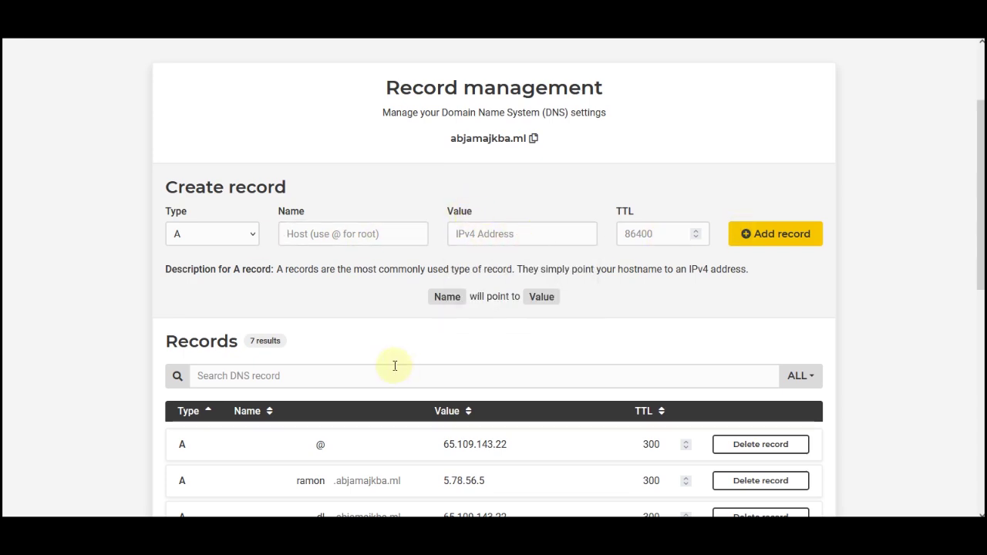
scroll(394, 366, "down", 2)
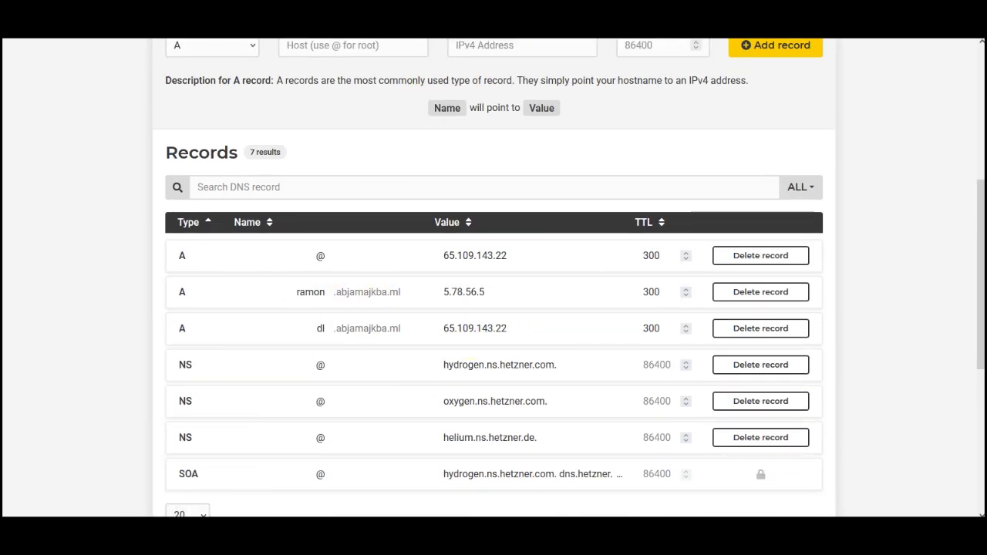
key("alt+Tab")
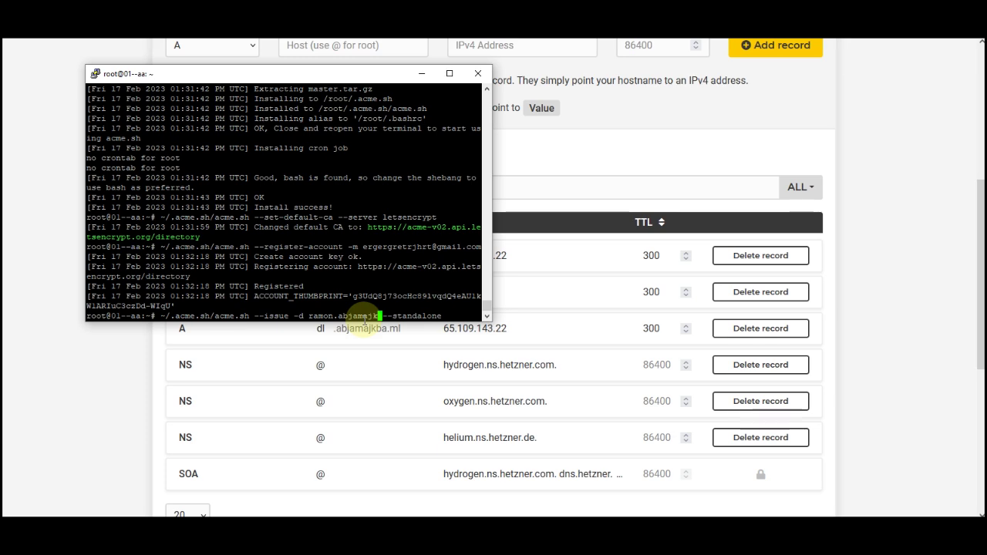
- Issue the certificate for ramon.abjamajkba.ml with acme.sh --issue --standalone
key("Return")
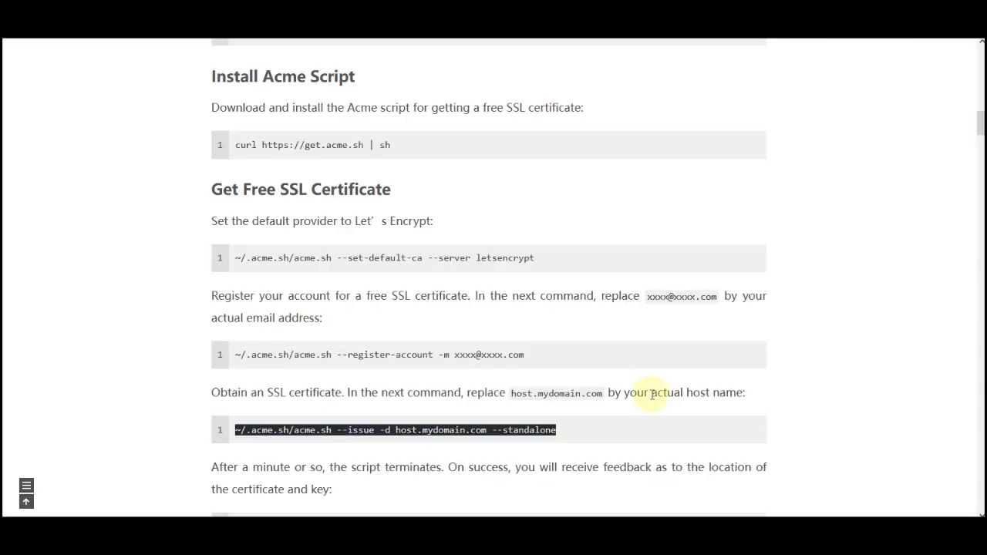
- Run --installcert for ramon.abjamajkba.ml, saving /root/cert.crt and /root/private.key
scroll(520, 408, "down", 4)
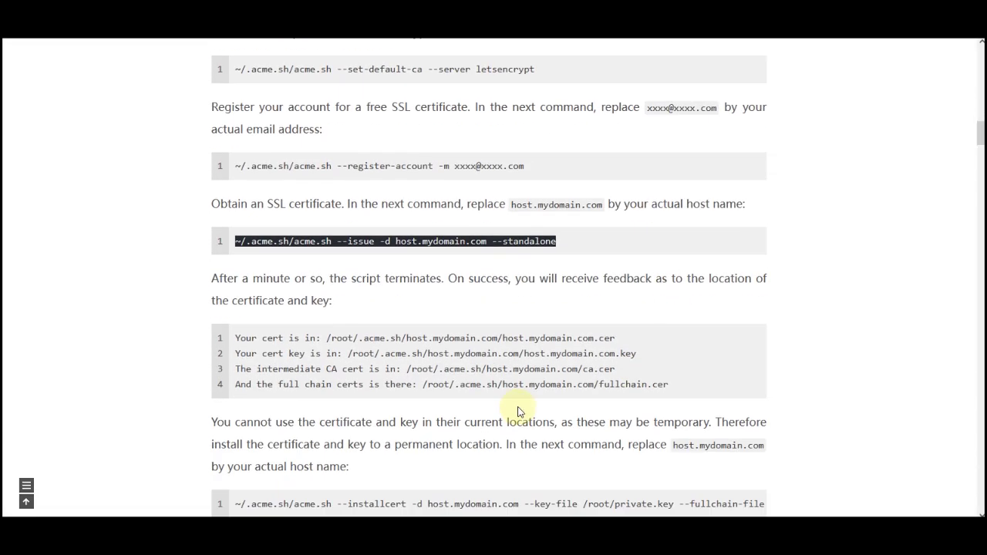
triple_click(478, 378)
right_click(462, 378)
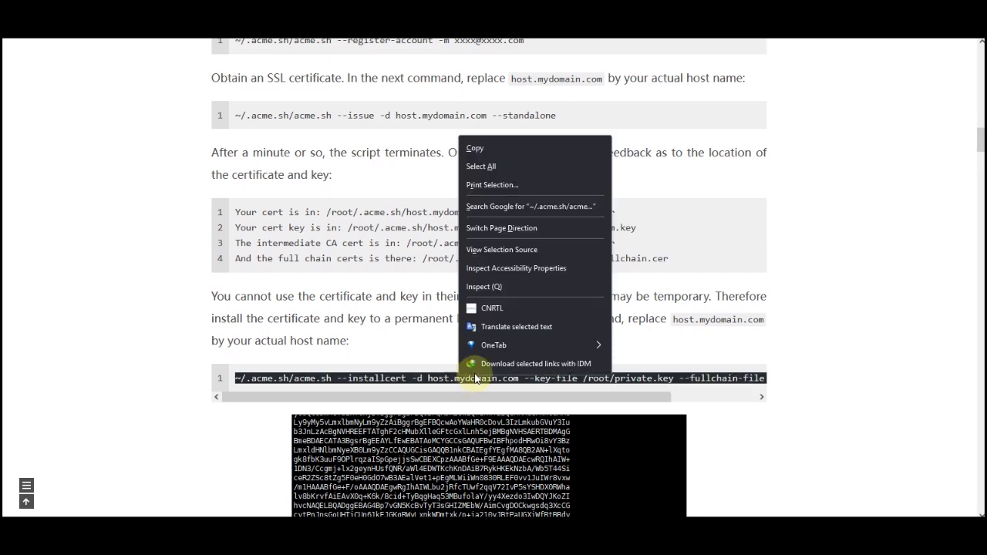
left_click(497, 147)
key("alt+Tab")
right_click(243, 248)
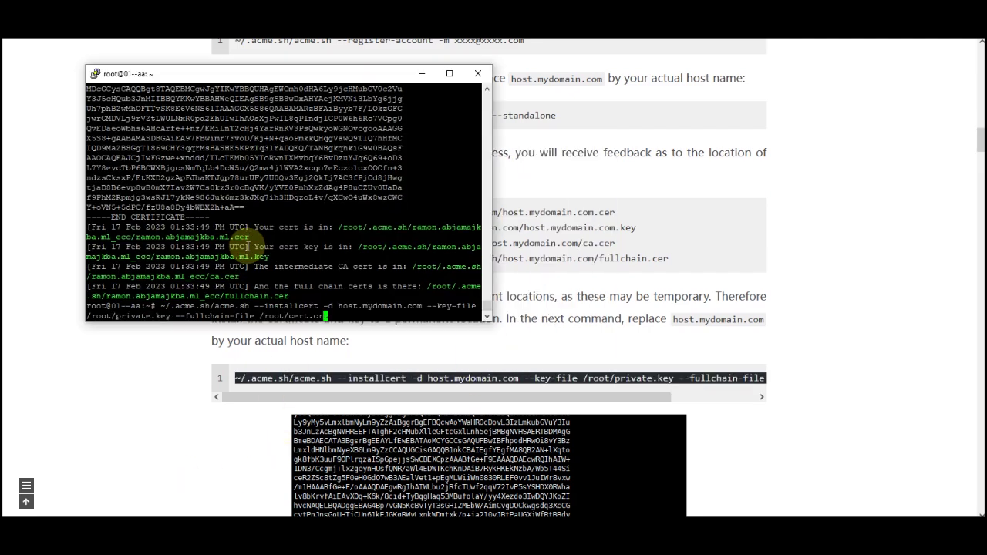
key("Left")
key("Left")
key("Left")
key("Left")
key("BackSpace")
key("BackSpace")
key("BackSpace")
key("BackSpace")
key("BackSpace")
key("BackSpace")
key("BackSpace")
key("BackSpace")
key("BackSpace")
key("BackSpace")
key("BackSpace")
key("BackSpace")
key("BackSpace")
key("BackSpace")
key("BackSpace")
key("BackSpace")
key("BackSpace")
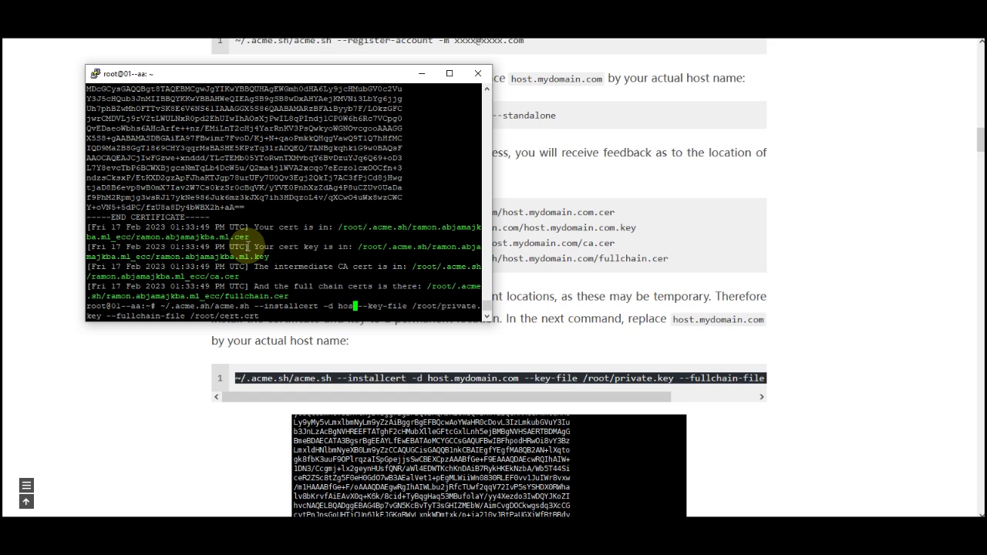
type("ramon.abjamajkba.ml")
key("Return")
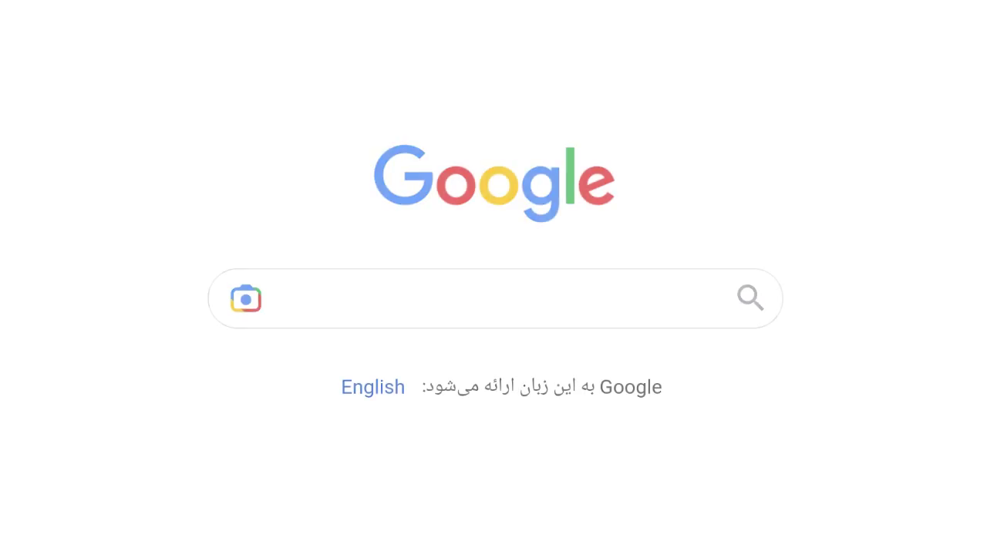
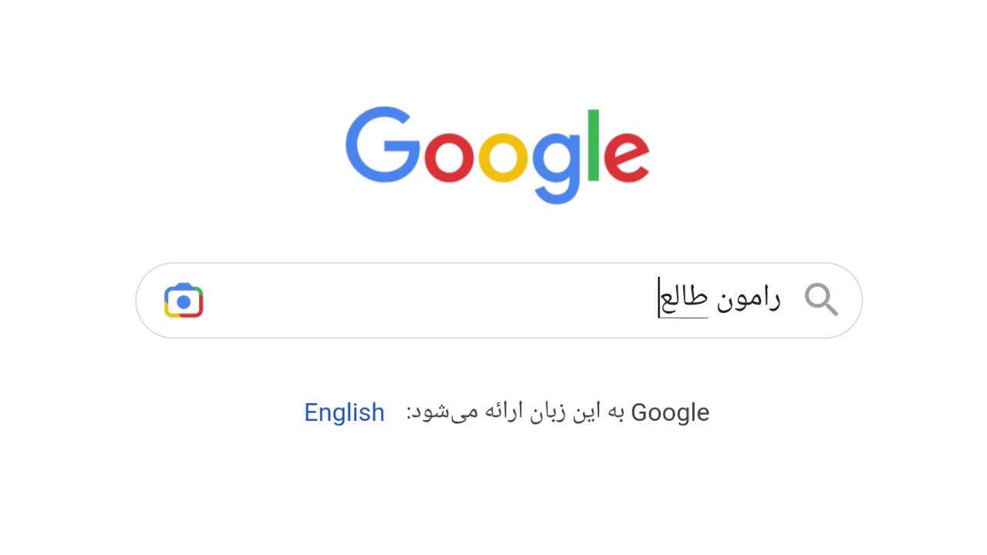
- Run the README's bash x-ui install command in PuTTY to download x-ui 0.5.4
key("Return")
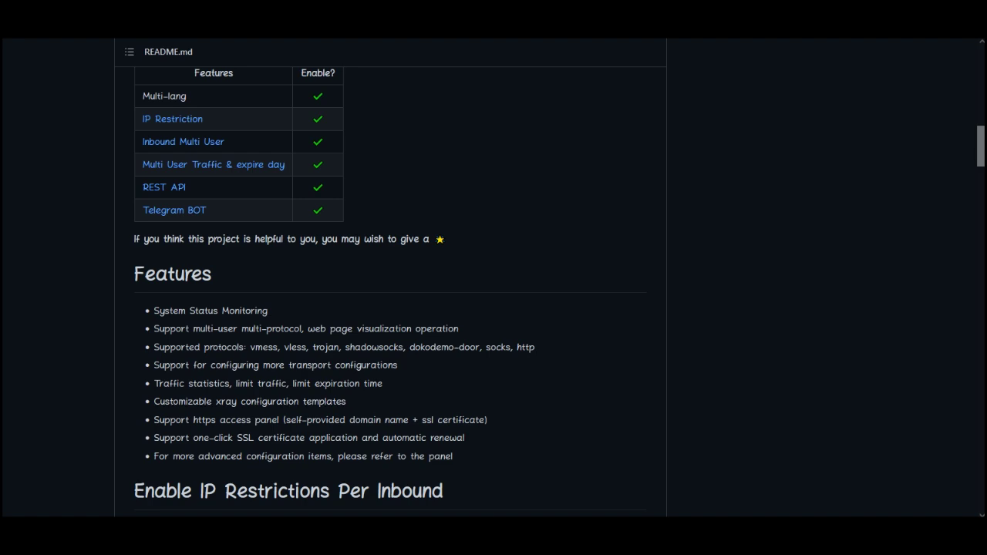
scroll(525, 276, "down", 20)
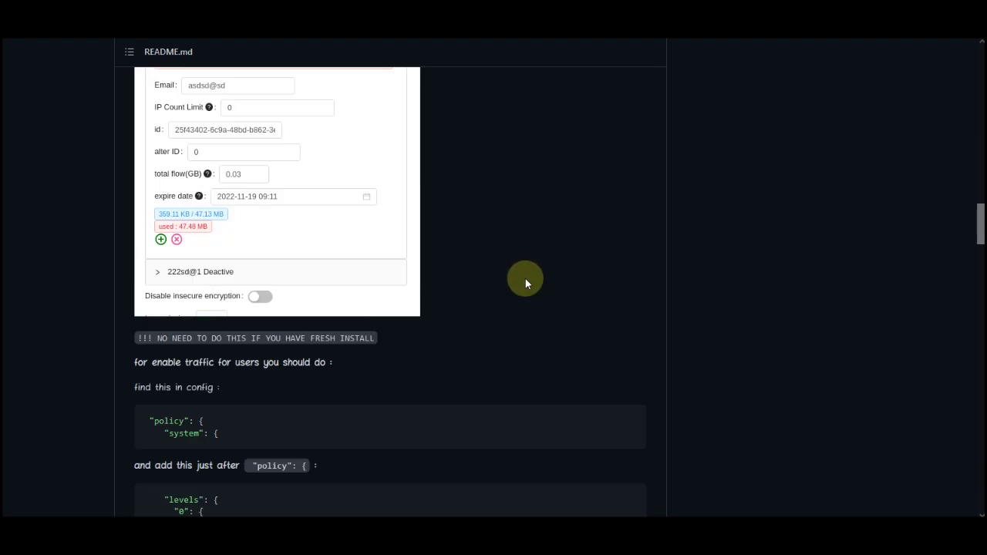
left_click(630, 260)
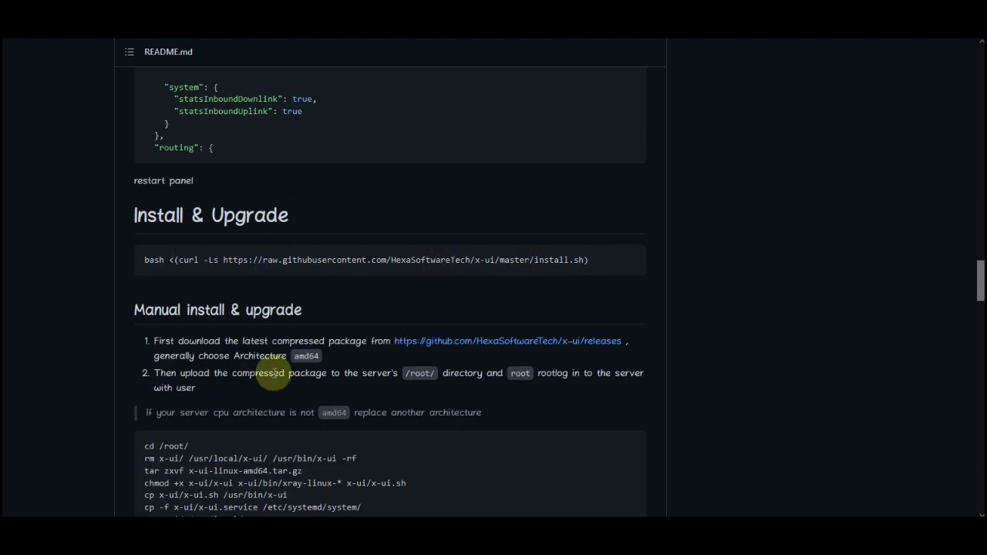
key("alt+Tab")
right_click(332, 267)
key("Return")
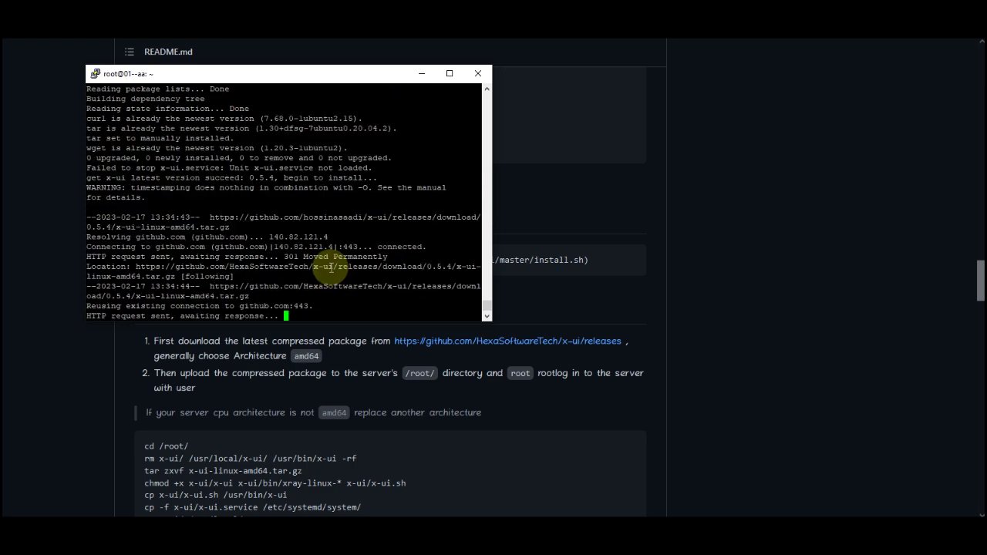
- Answer y and keep the default username, password and port to finish installing x-ui v0.5.4
type("y")
key("Return")
key("Return")
key("Return")
key("Return")
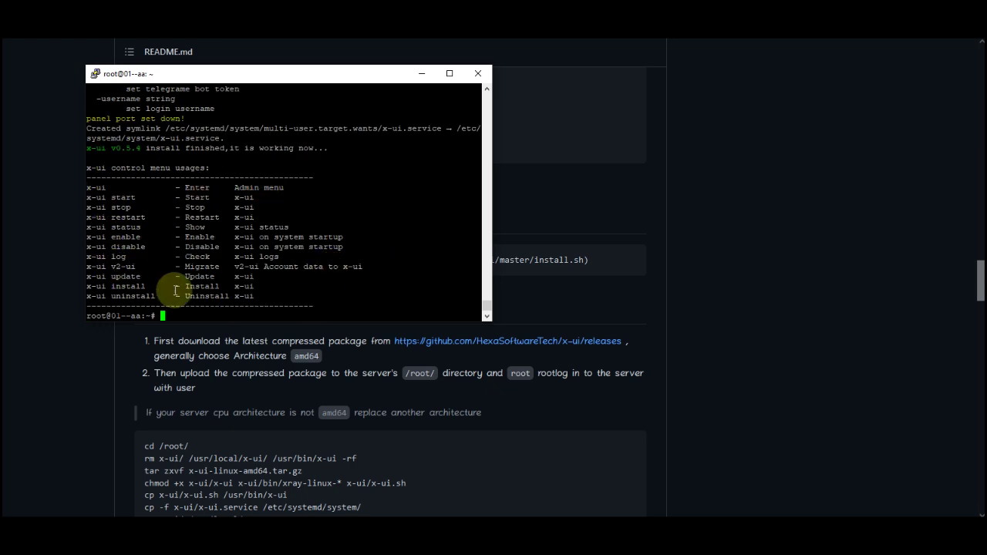
left_click(670, 231)
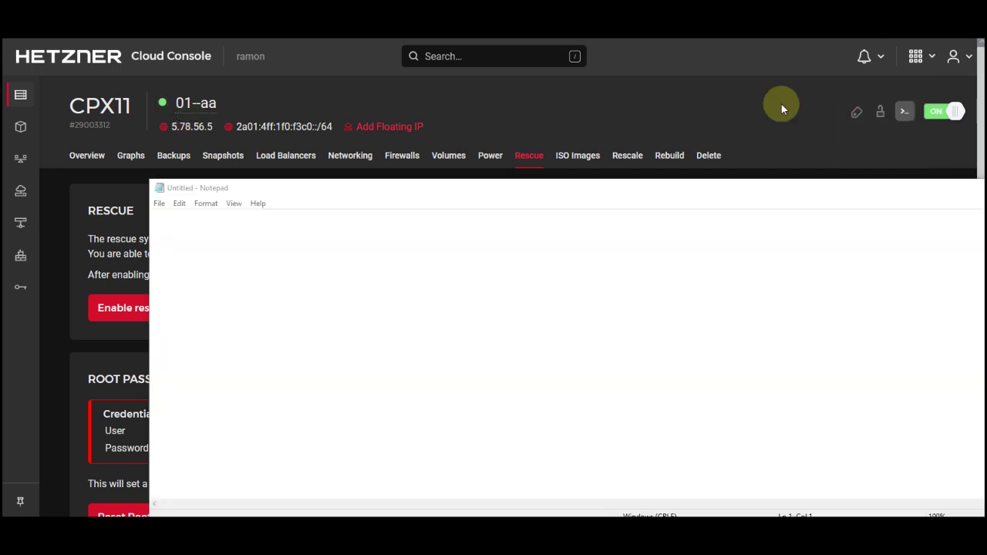
key("ctrl+v")
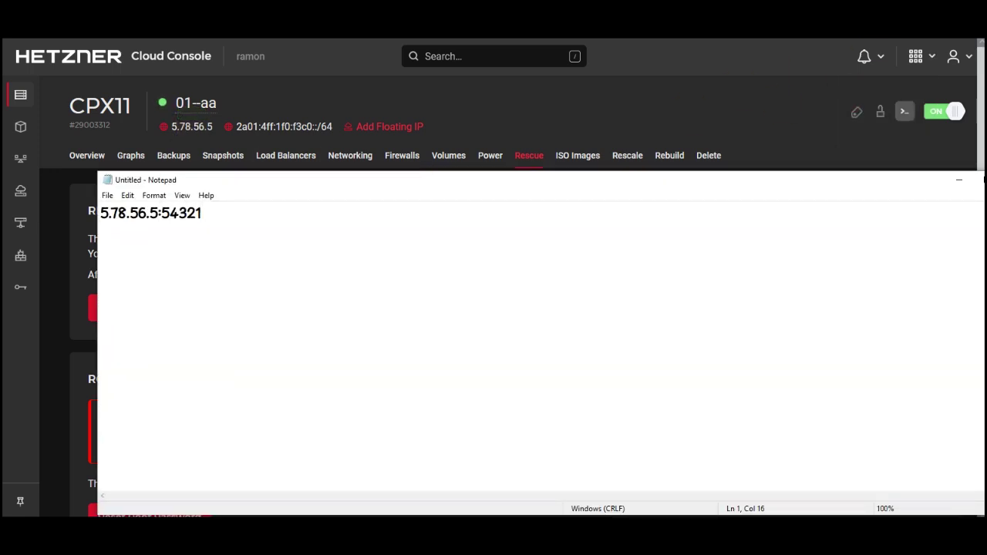
type("http://")
left_click_drag(245, 215, 90, 214)
left_click(278, 235)
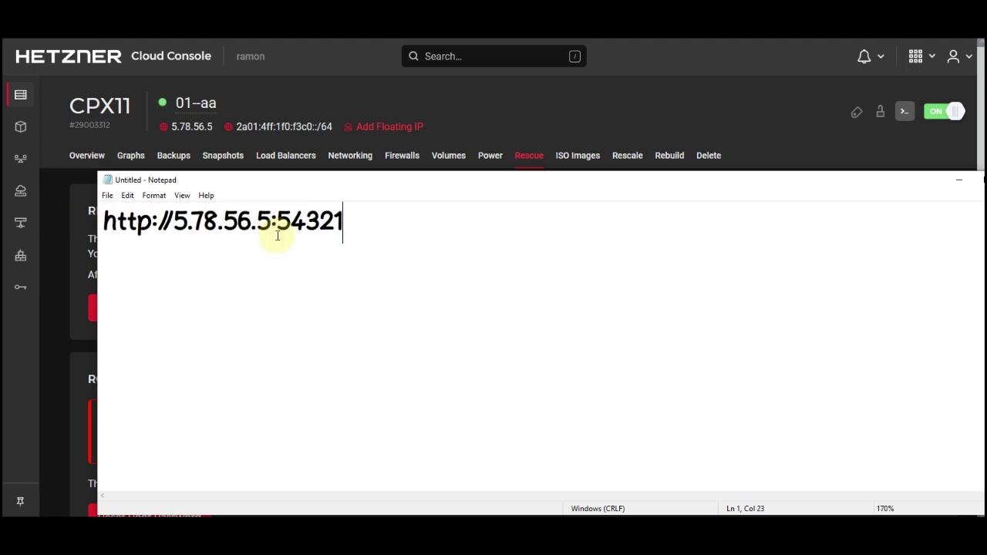
left_click_drag(247, 217, 99, 214)
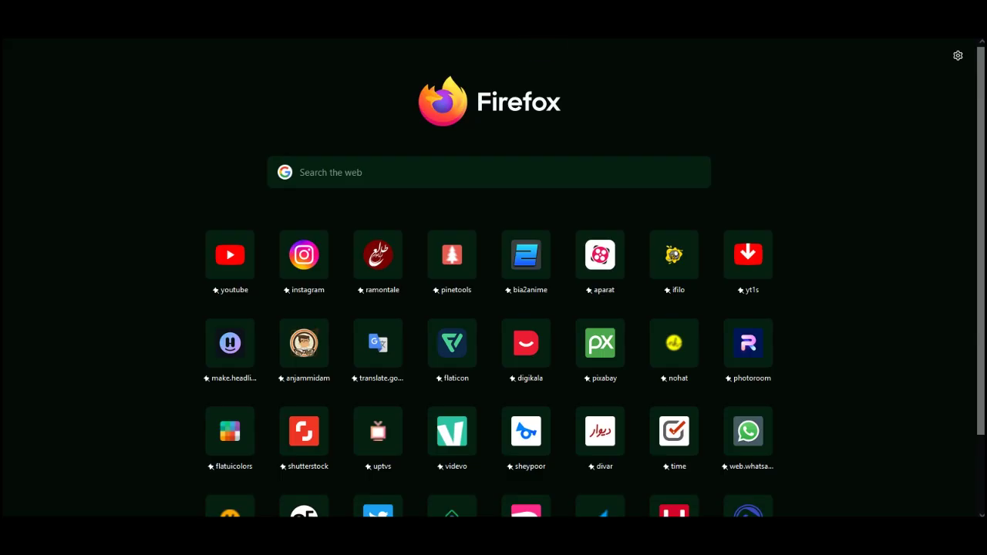
key("ctrl+v")
left_click(328, 46)
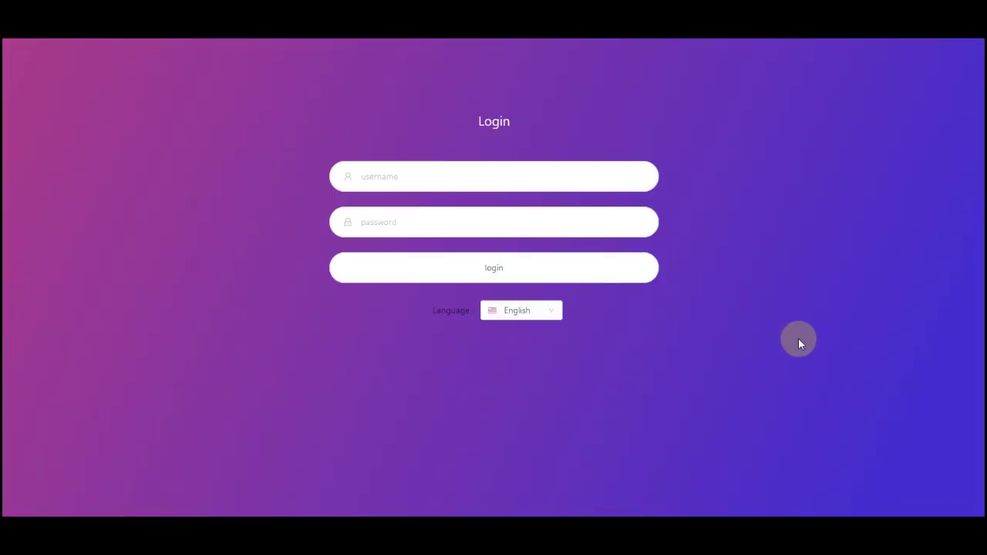
- Log in to the X-UI panel with the default admin credentials
left_click(491, 183)
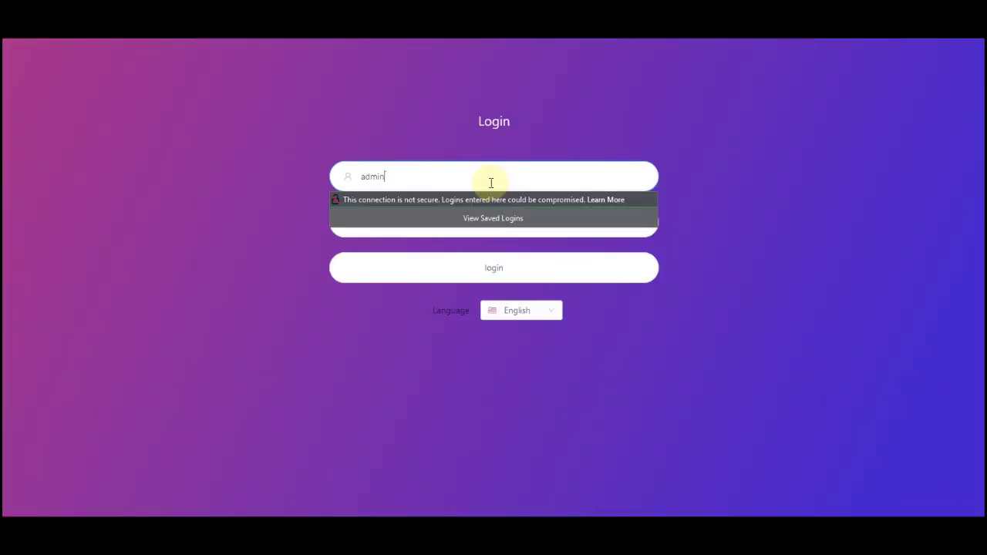
left_click_drag(396, 178, 267, 176)
key("ctrl+c")
left_click(579, 230)
key("ctrl+v")
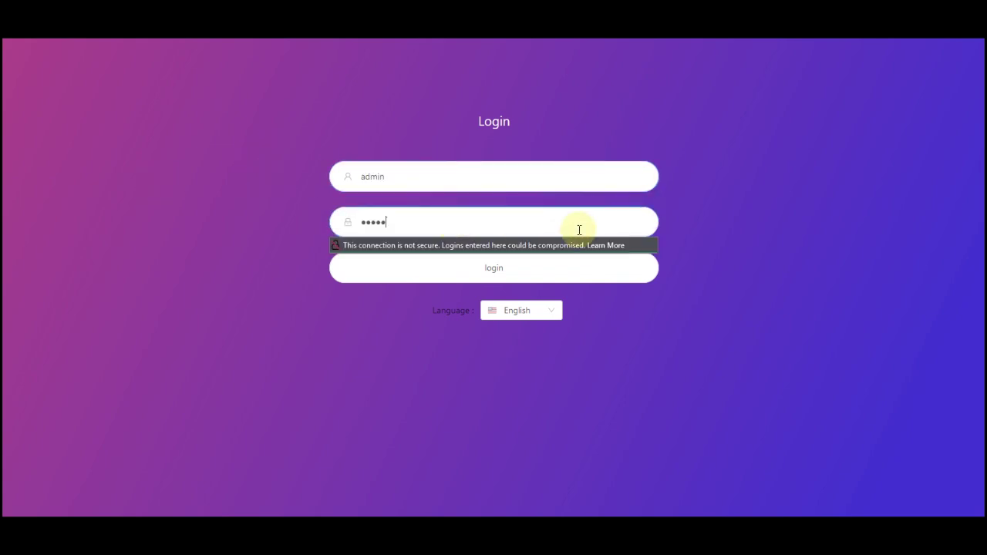
left_click(529, 313)
left_click(471, 266)
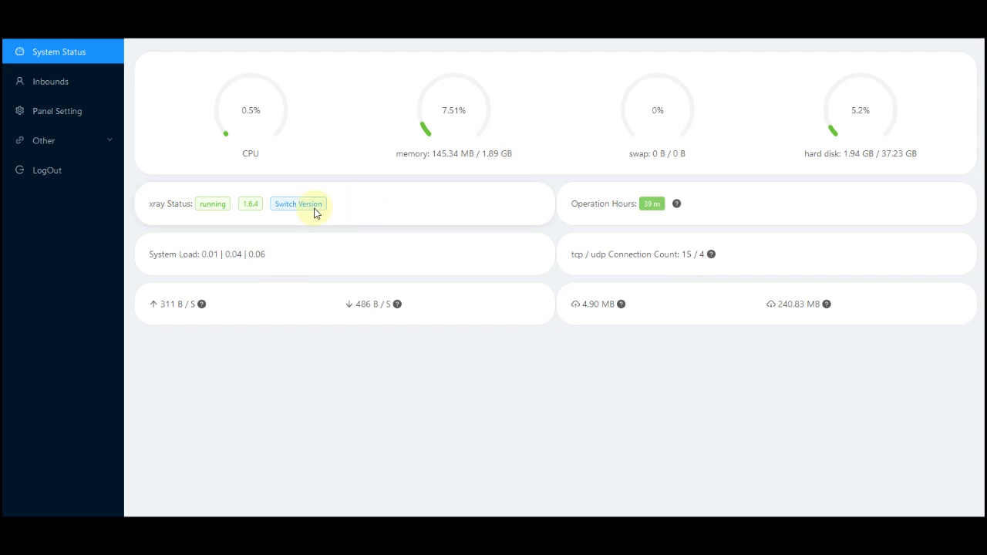
- Switch xray to version 1.6.6 and go to Panel Setting
left_click(312, 207)
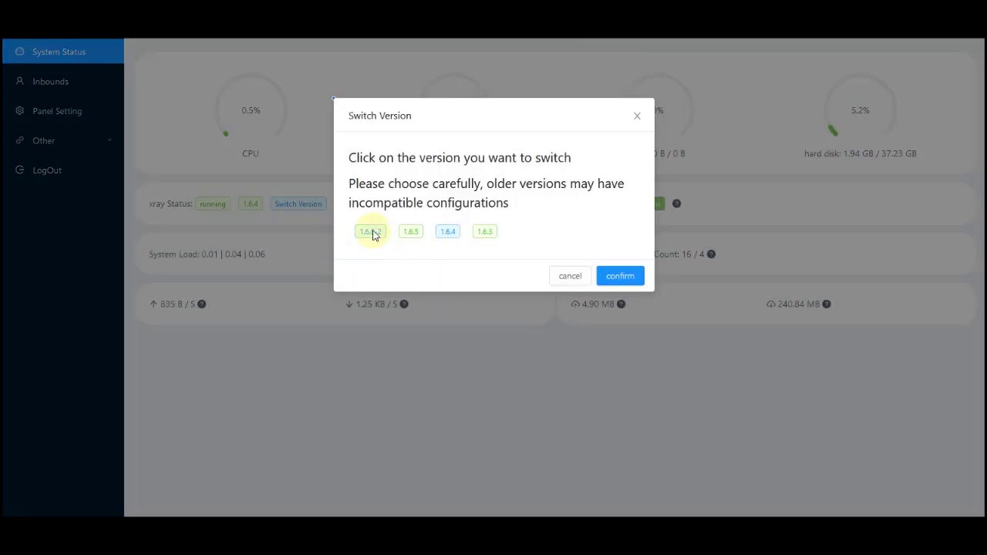
left_click(372, 233)
left_click(589, 174)
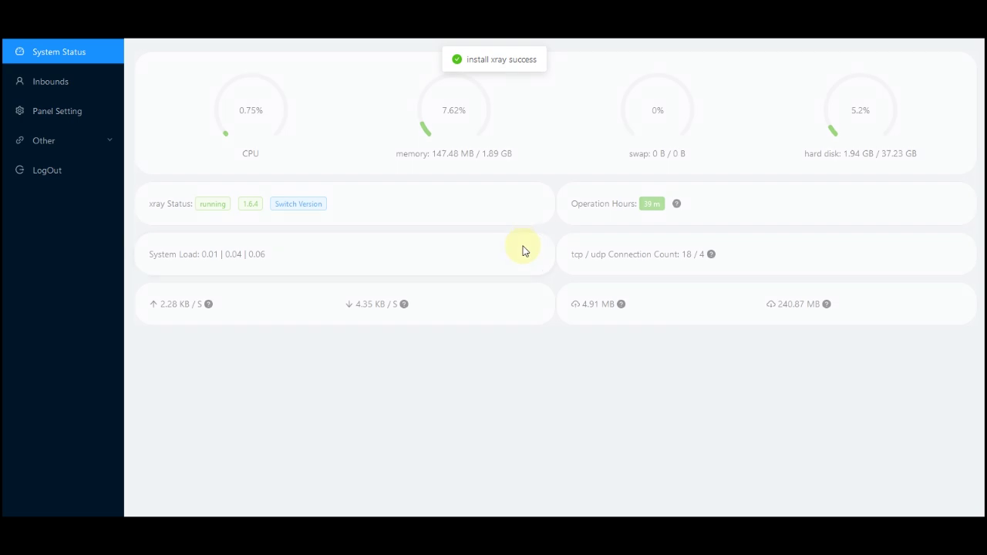
left_click(46, 111)
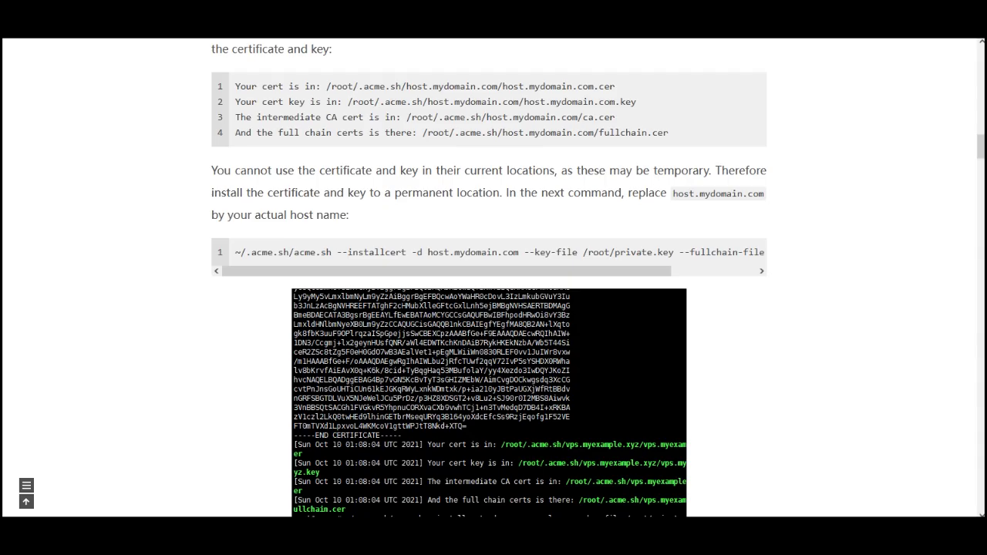
- Scroll the tutorial to the 'Enable HTTPS on Panel' section and select the path /root/cert.crt
scroll(554, 171, "down", 15)
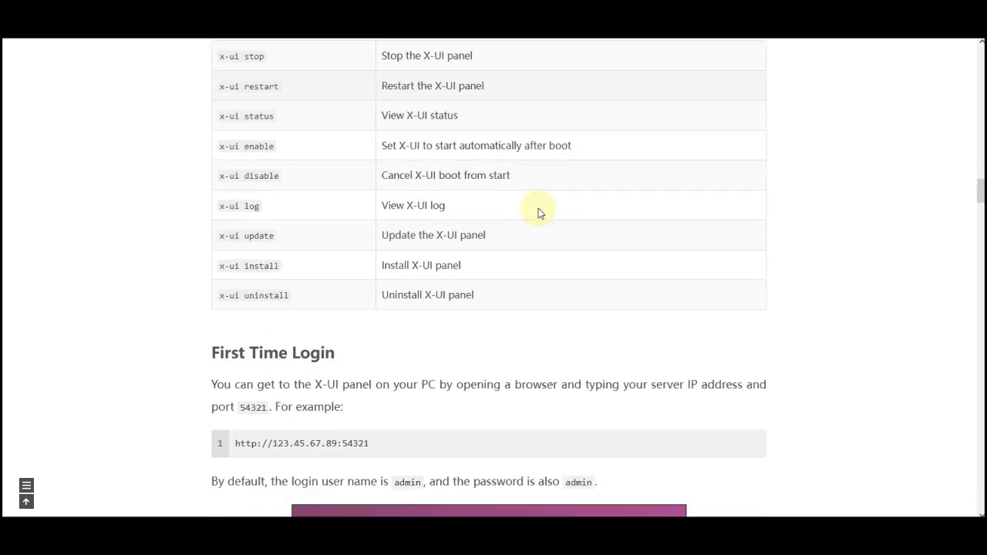
scroll(496, 221, "down", 6)
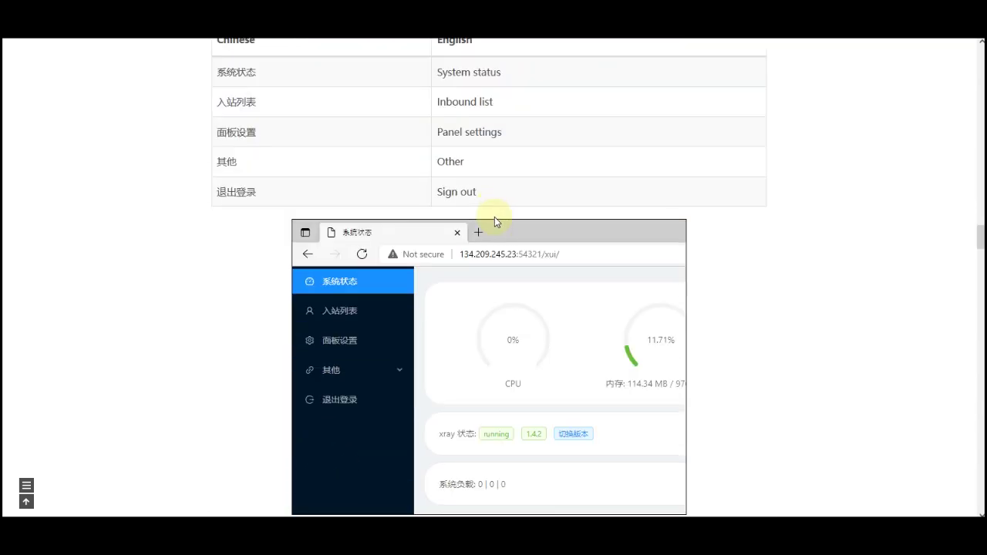
scroll(494, 221, "down", 5)
scroll(494, 221, "down", 3)
scroll(494, 221, "up", 3)
scroll(494, 223, "down", 3)
left_click_drag(244, 202, 314, 203)
- Fill the panel's certificate paths with /root/cert.crt and /root/private.key
right_click(307, 205)
left_click(328, 215)
left_click(589, 239)
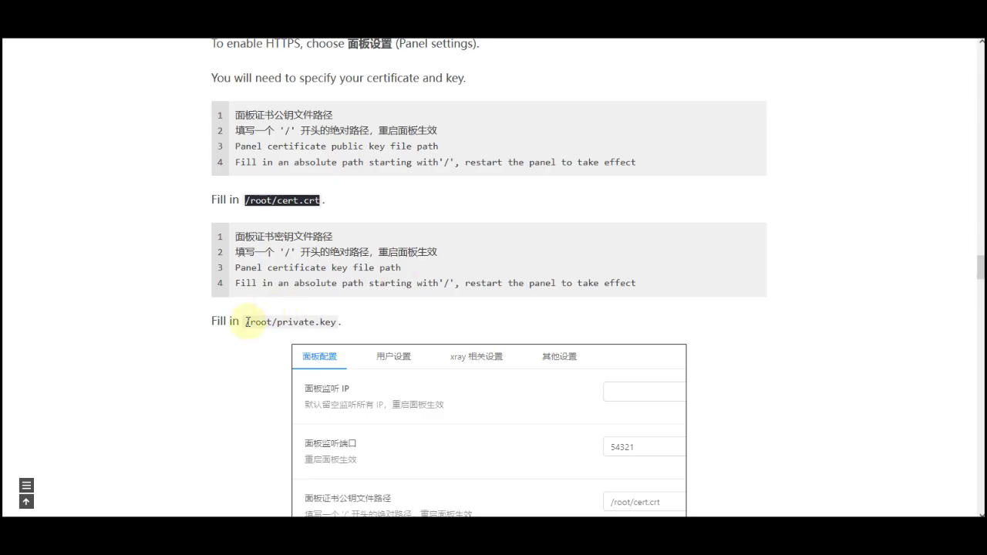
left_click_drag(245, 321, 328, 324)
right_click(328, 324)
left_click(342, 97)
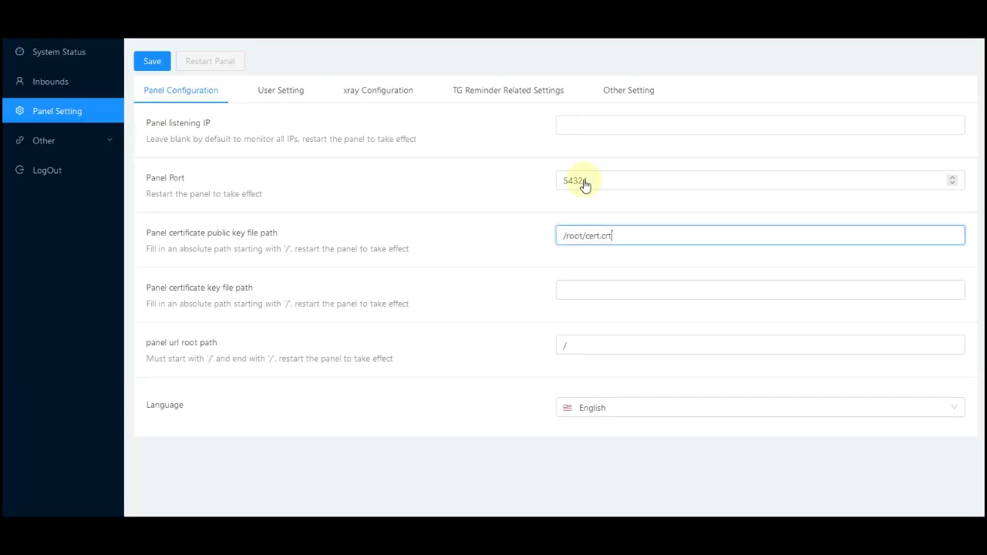
left_click(593, 289)
right_click(596, 293)
left_click(625, 105)
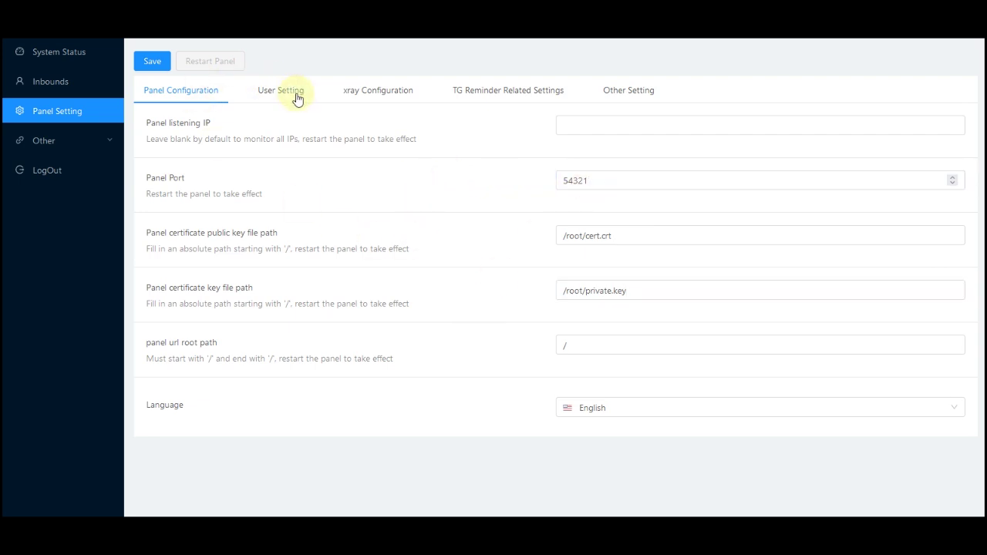
- In User Setting, enter the current login and apply a new username and password
left_click(297, 98)
left_click(210, 152)
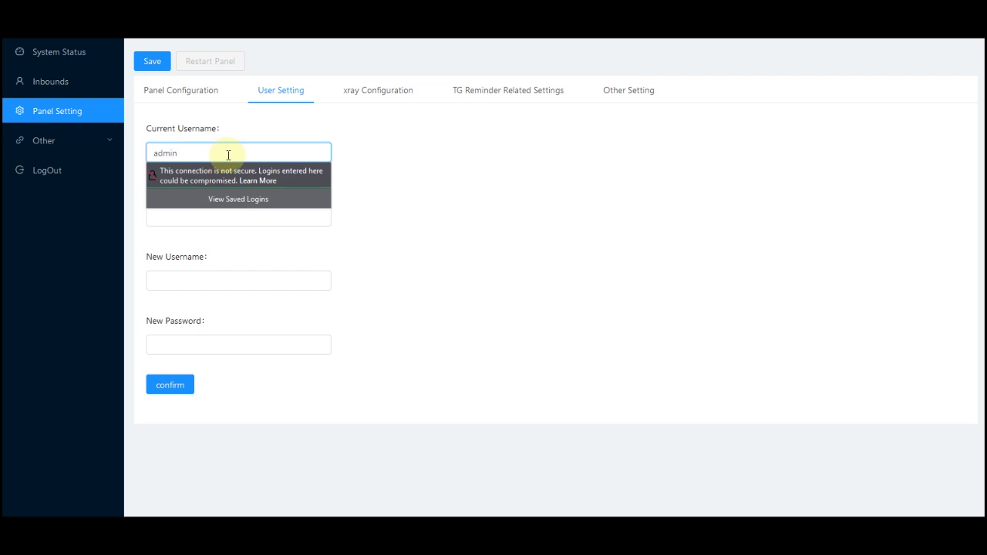
left_click(210, 217)
type("a")
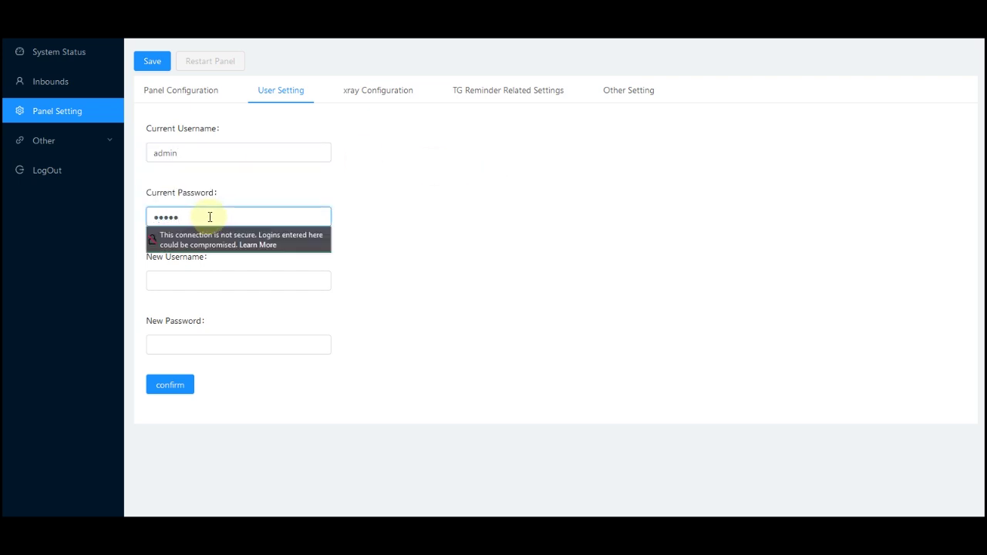
left_click(218, 284)
type("admin")
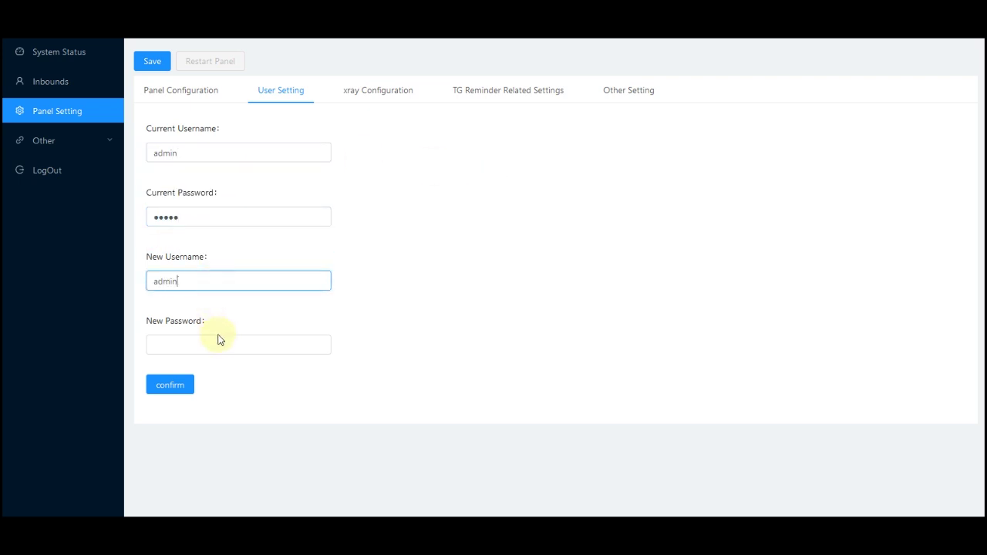
left_click(221, 340)
type("adm")
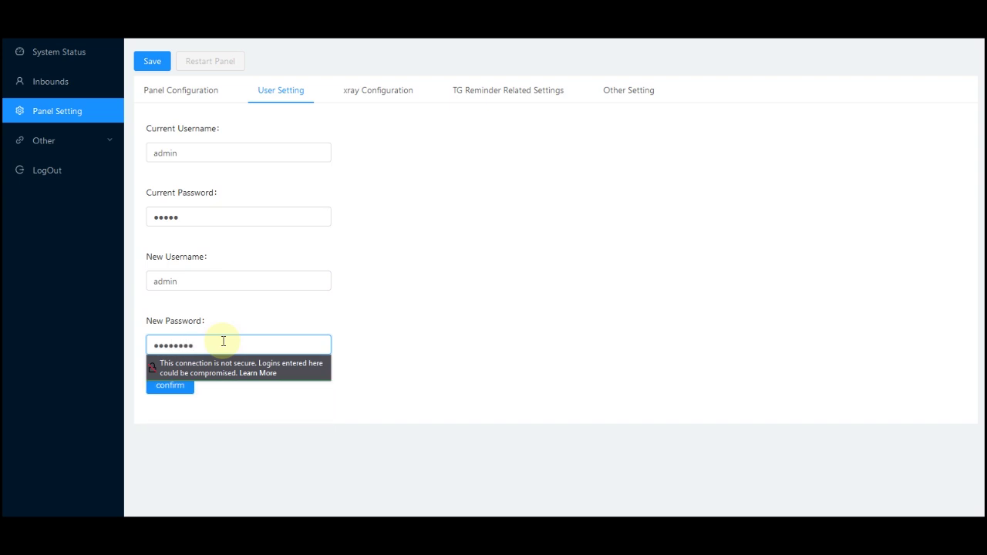
type("in1234")
left_click(184, 383)
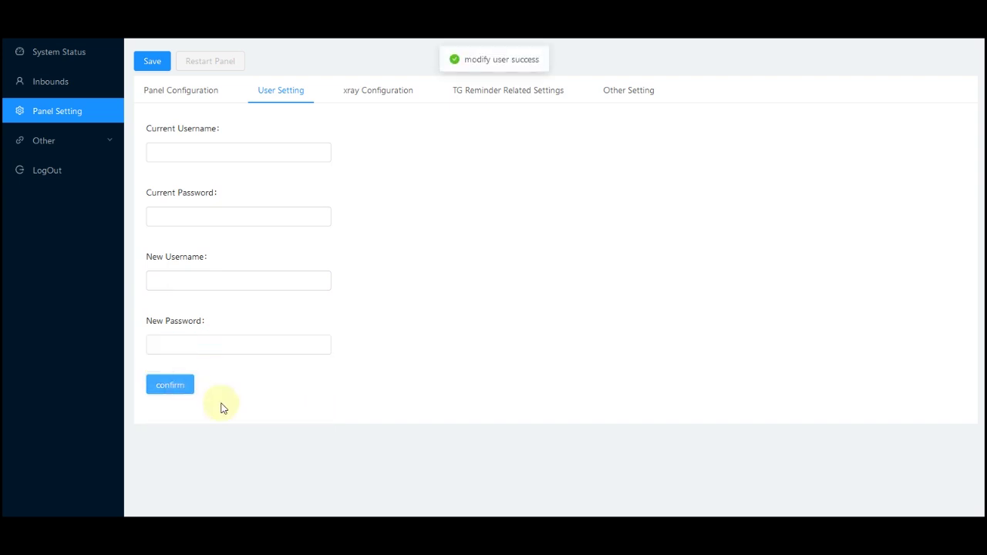
- Save the panel configuration and restart the panel
left_click(180, 103)
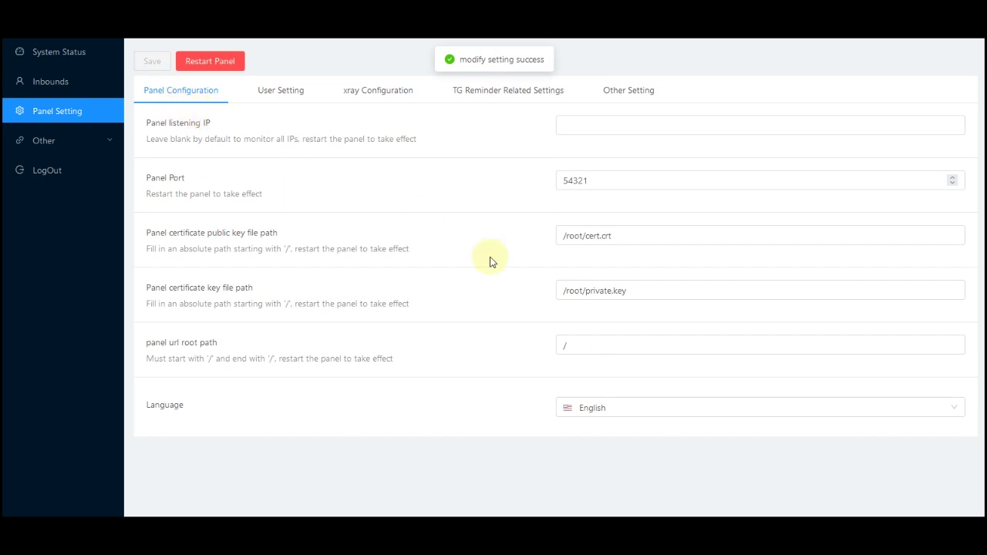
left_click(195, 70)
left_click(583, 213)
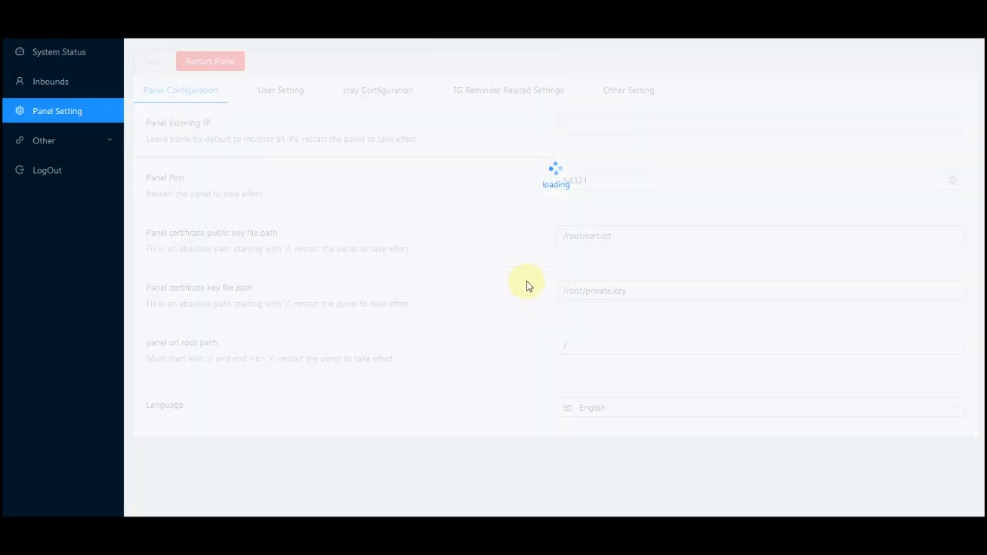
left_click(285, 482)
left_click(396, 286)
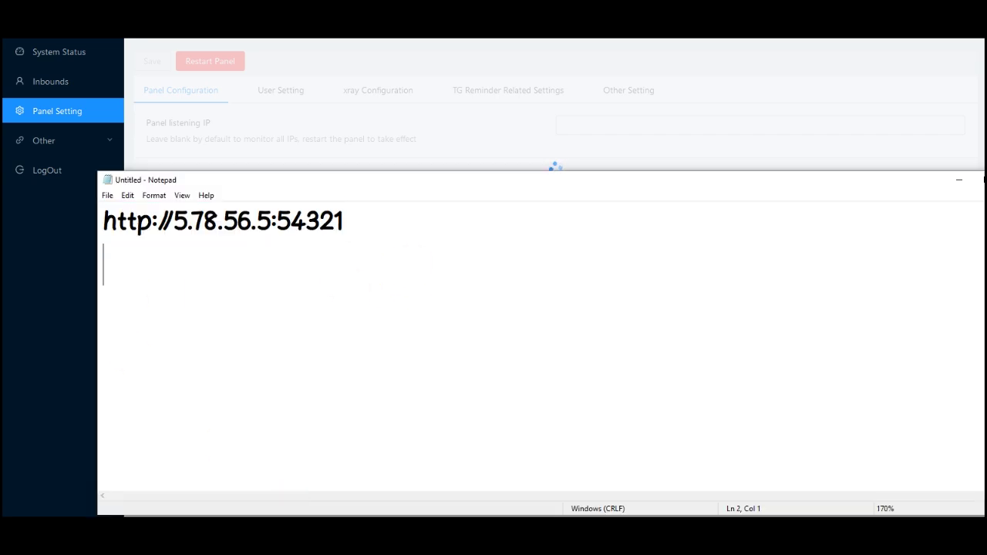
type("https:/")
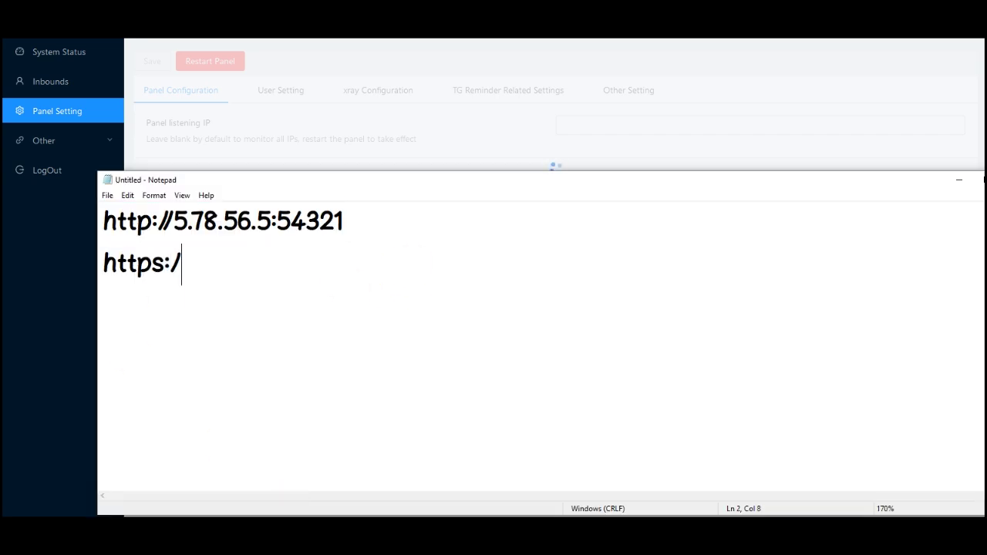
type("/ramon.abjamajkba.m;")
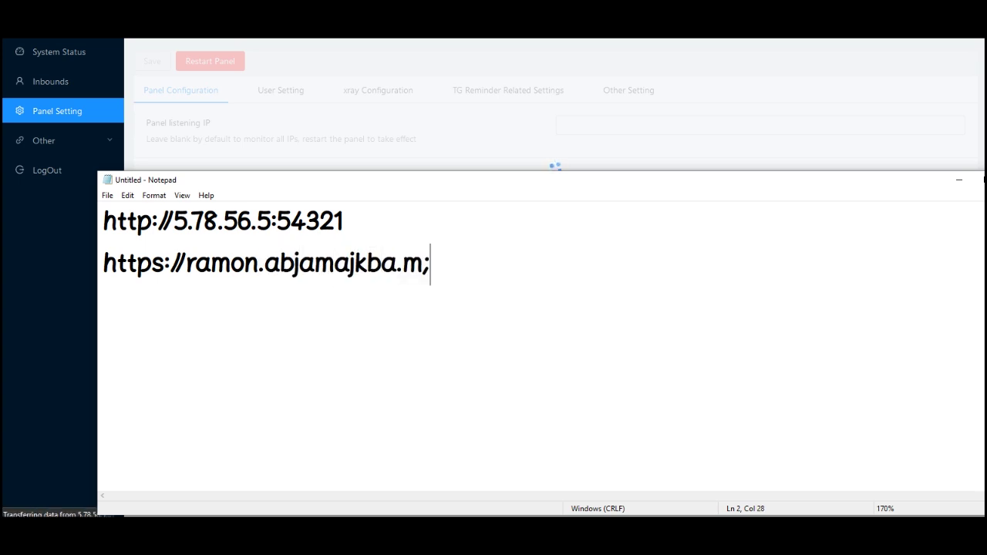
key("BackSpace")
type("l")
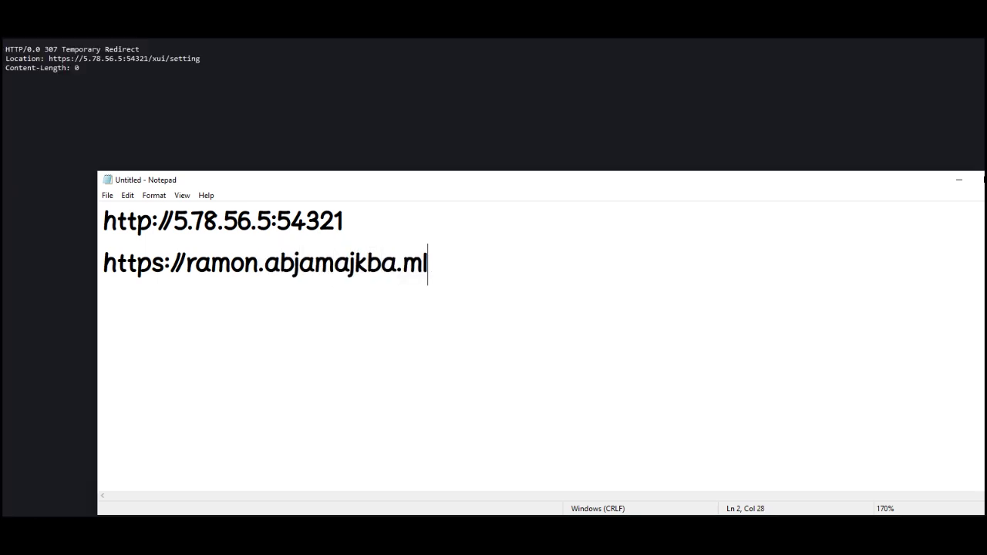
type(":54321")
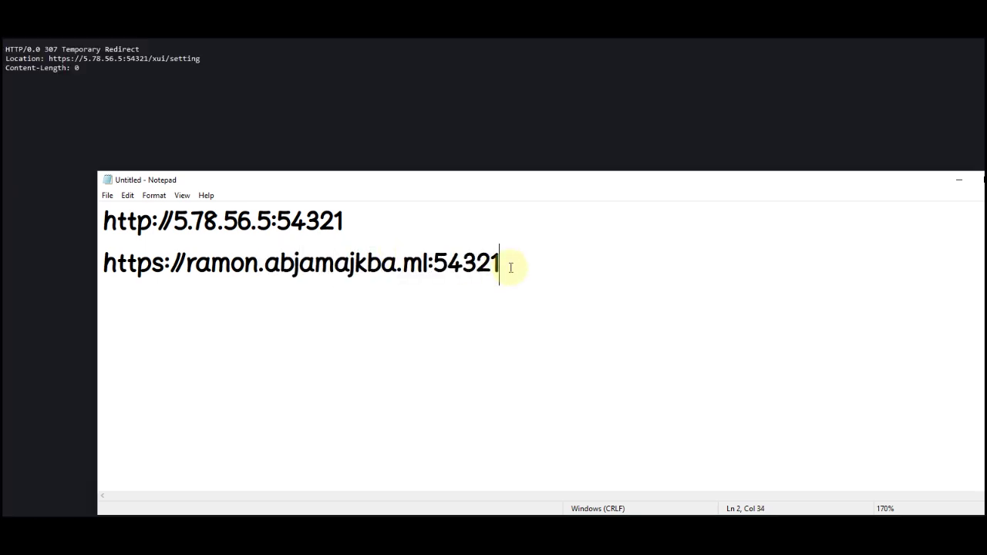
left_click_drag(509, 266, 99, 261)
right_click(151, 262)
left_click(207, 302)
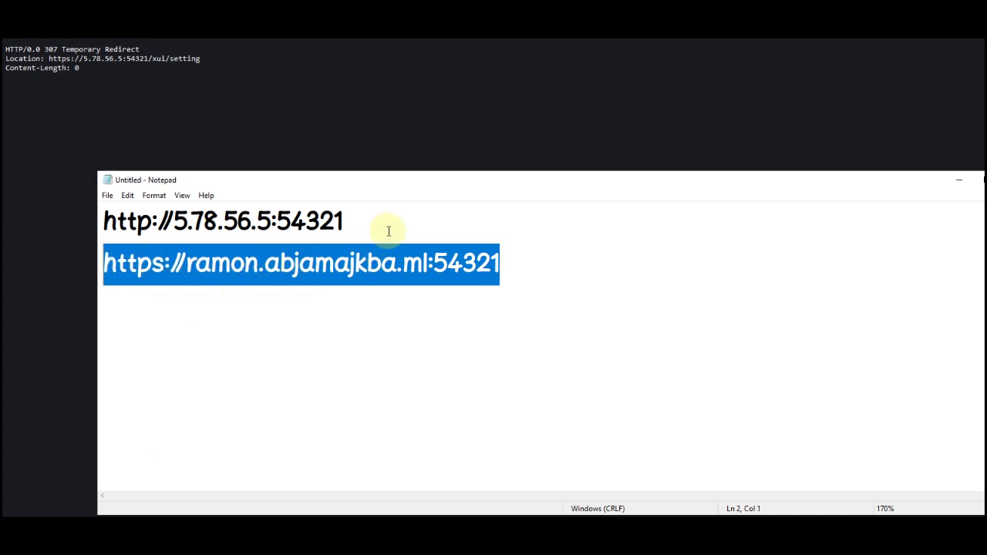
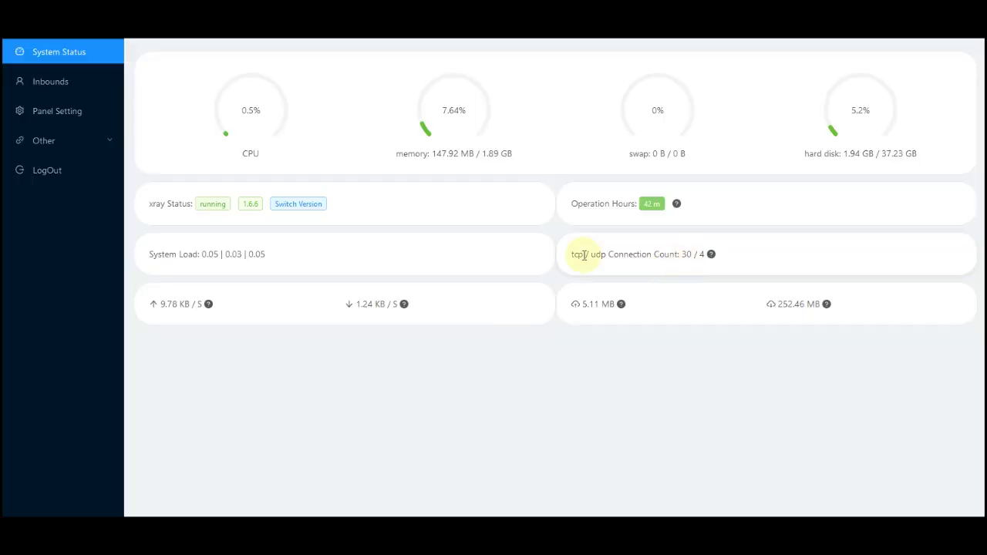
- Browse the xray Configuration, TG Reminder, Other Setting and Panel Configuration tabs, then view the empty Inbounds list
left_click(56, 112)
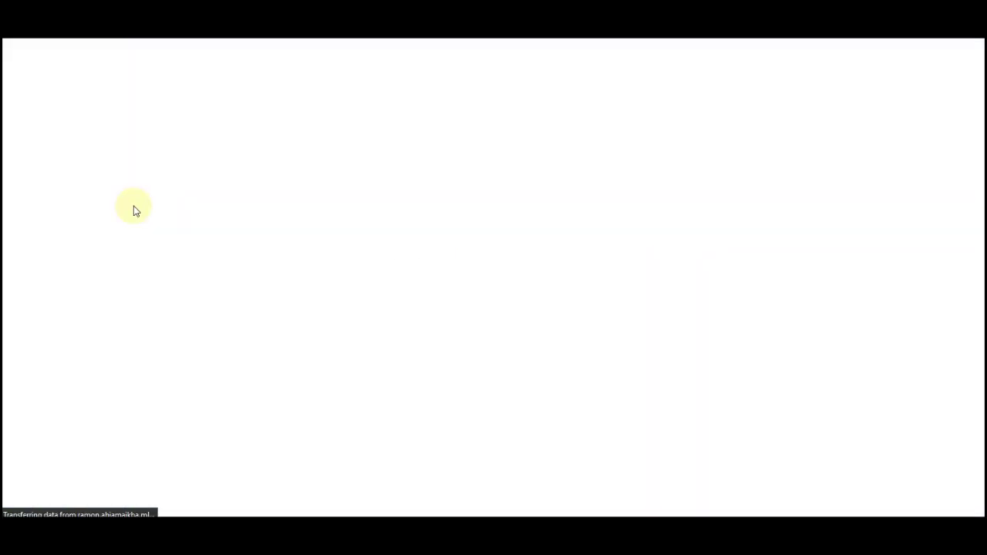
left_click(386, 92)
left_click(462, 91)
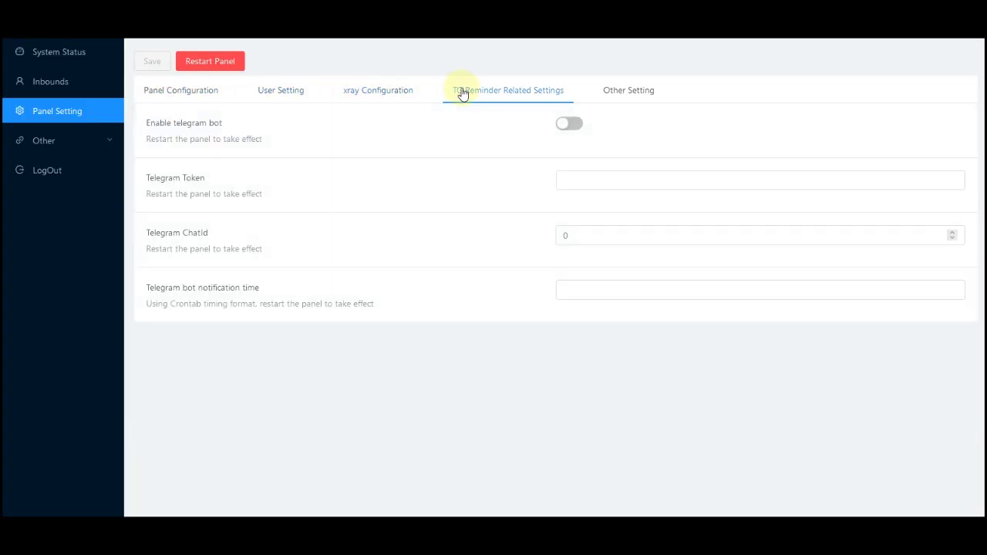
left_click(627, 93)
left_click(472, 90)
left_click(148, 93)
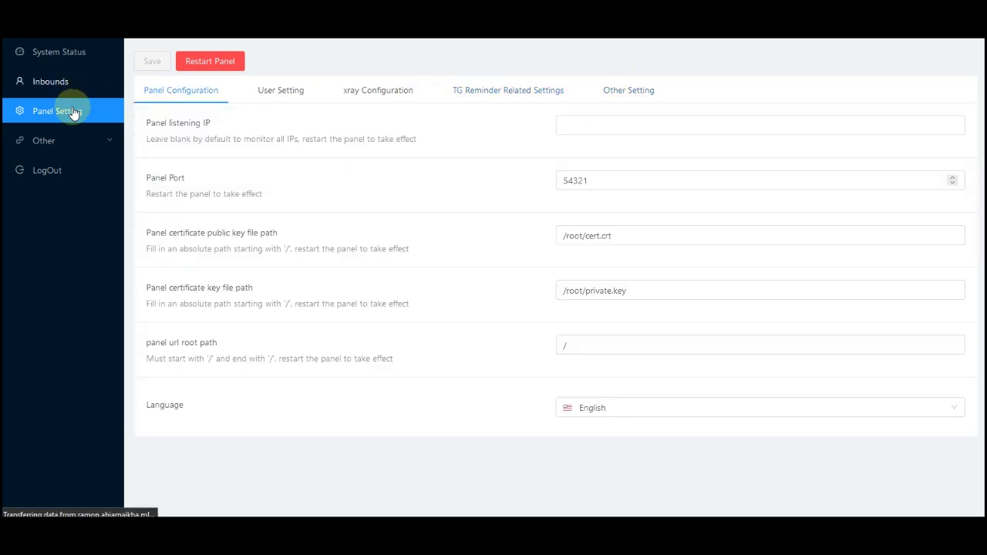
left_click(74, 111)
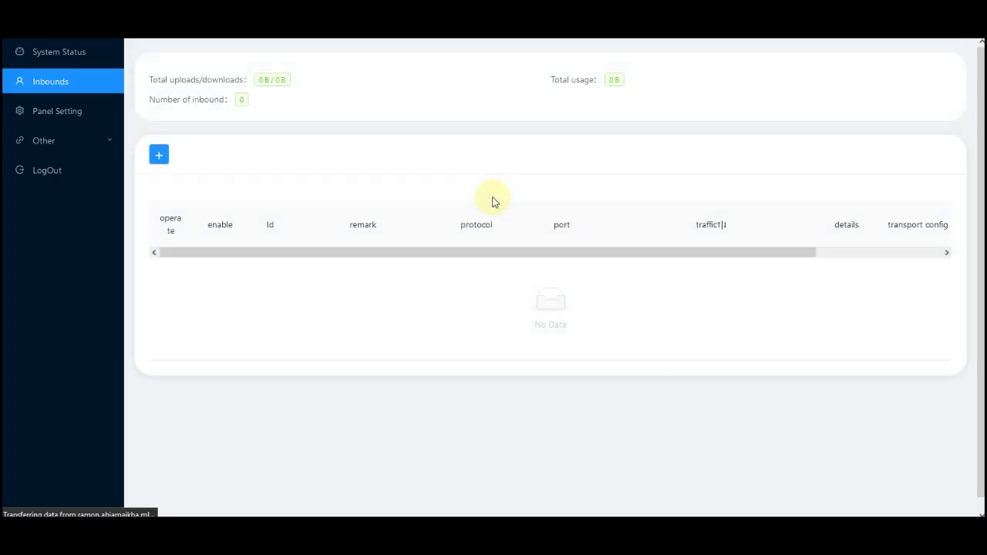
- Start a new inbound with remark 'test', keeping vmess and no expiry date
left_click(160, 156)
left_click(400, 167)
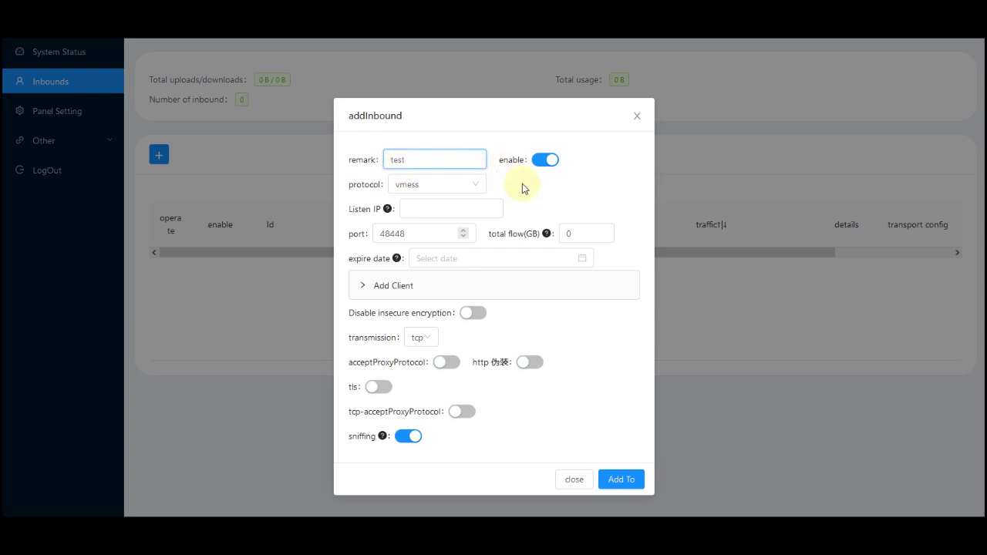
left_click(455, 188)
left_click_drag(535, 203, 459, 210)
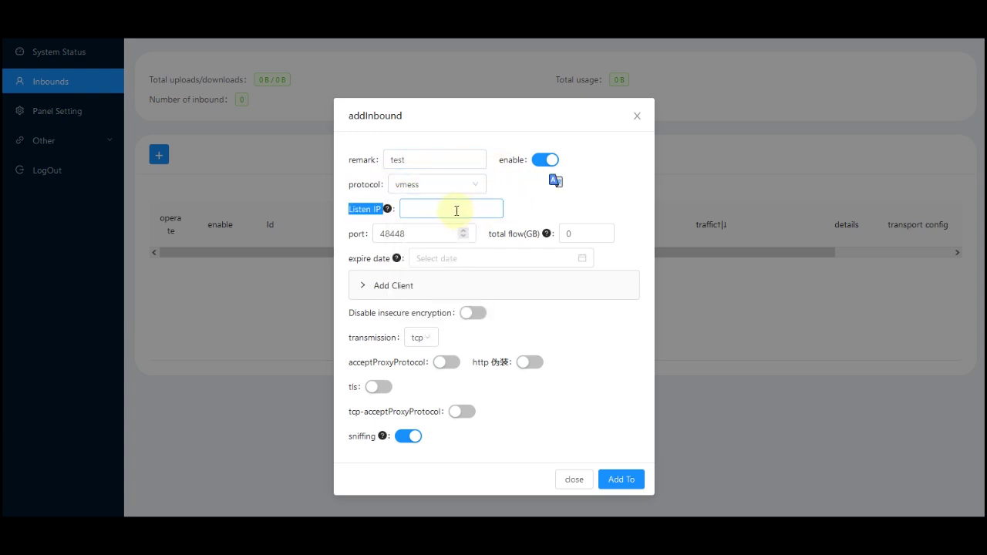
left_click(391, 217)
left_click(571, 240)
left_click(427, 258)
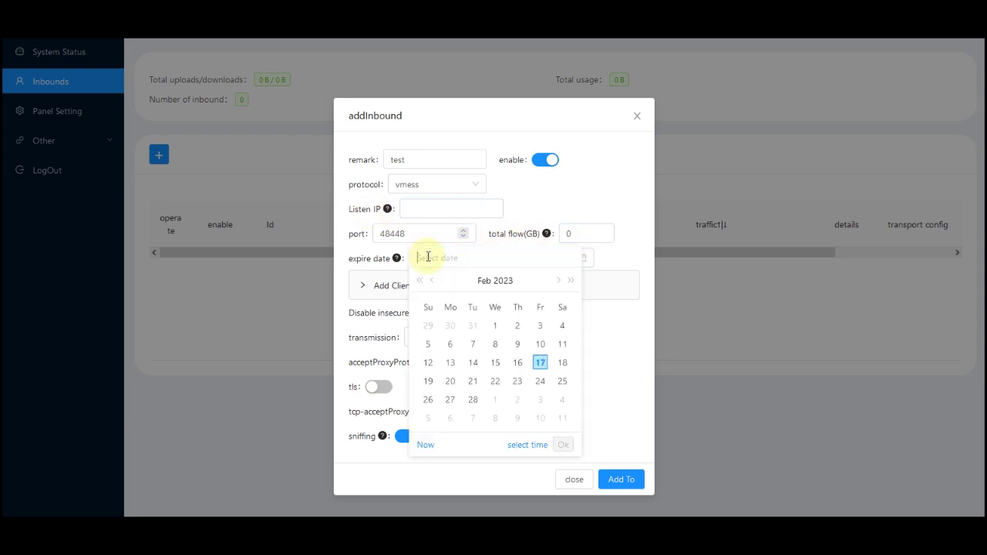
left_click(378, 262)
- Give the inbound's client an e-mail and an IP count limit of 1
left_click(361, 296)
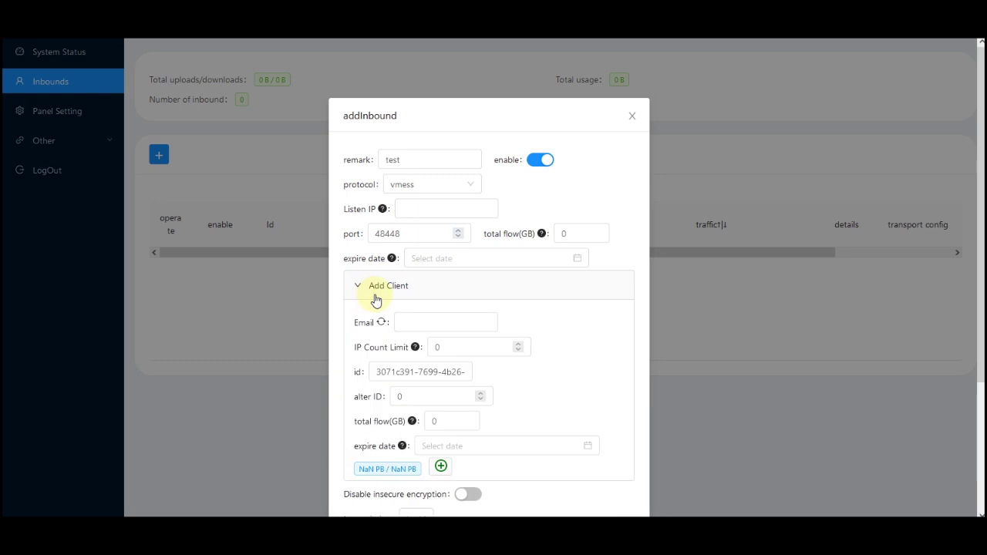
scroll(509, 400, "down", 1)
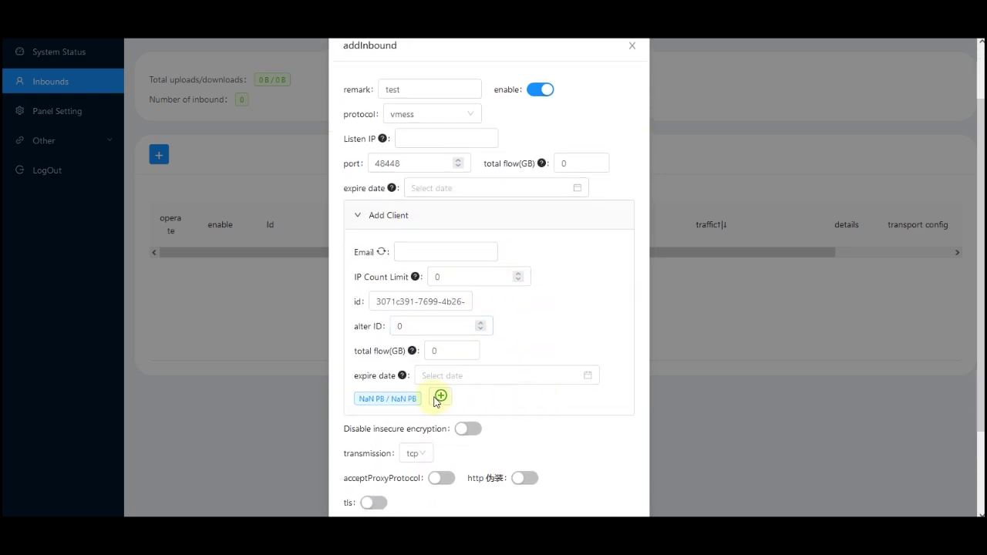
left_click(434, 250)
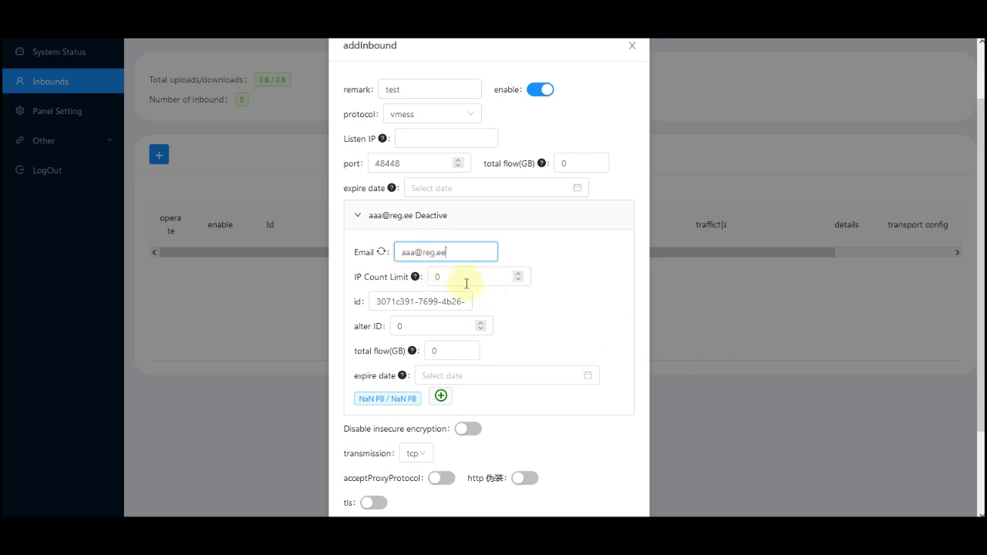
left_click(490, 285)
left_click(521, 273)
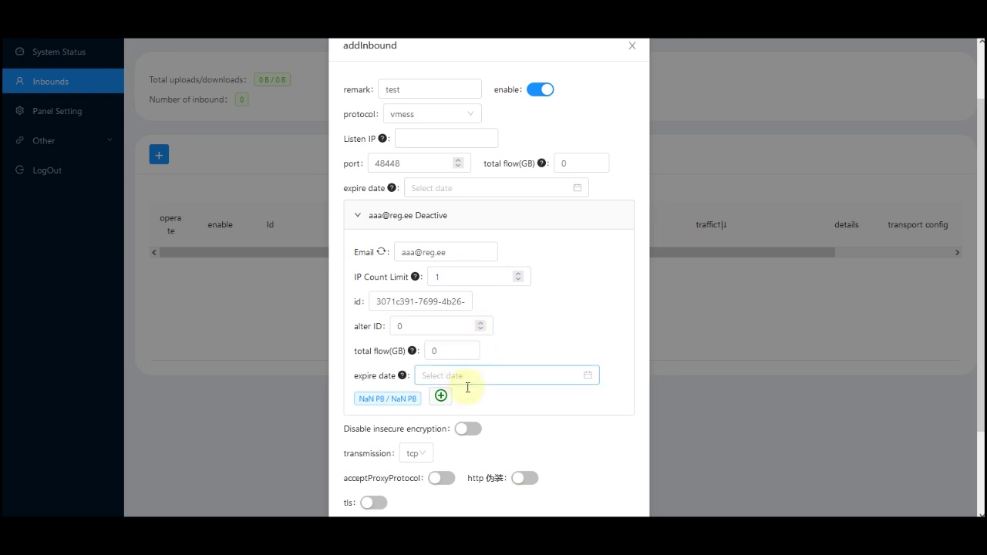
- Add two extra client entries, then delete both so only one client remains
left_click(441, 396)
scroll(484, 414, "down", 2)
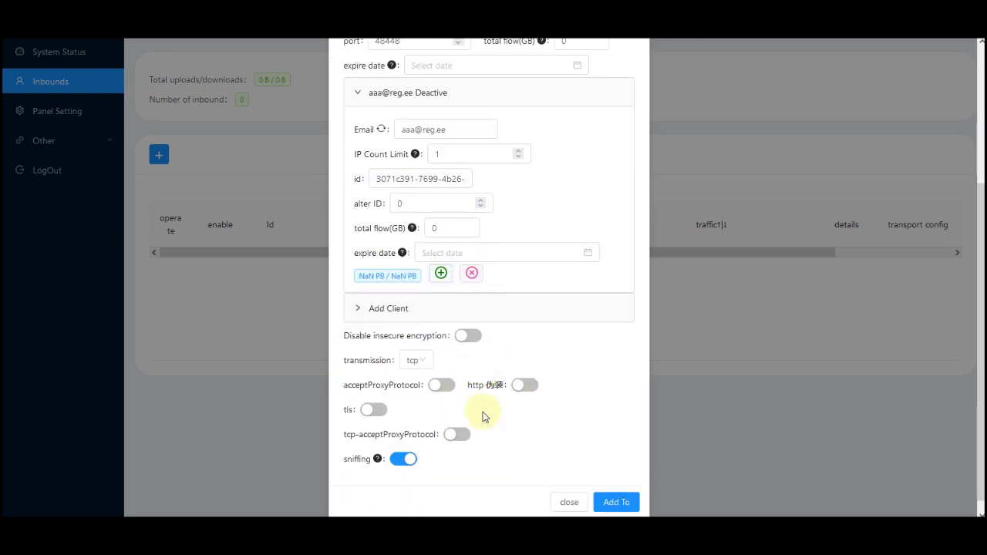
scroll(471, 478, "down", 3)
left_click(441, 289)
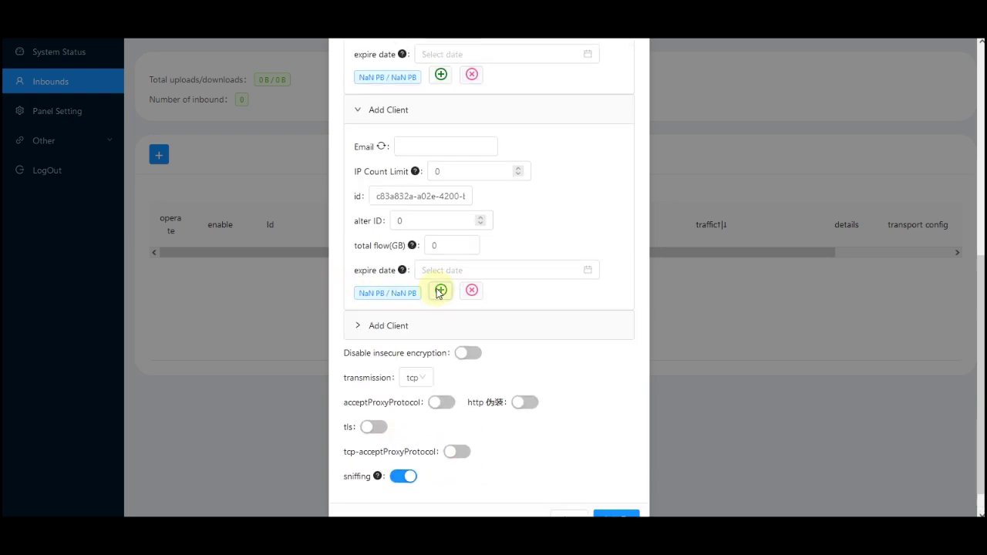
left_click(364, 328)
left_click(472, 506)
left_click(470, 290)
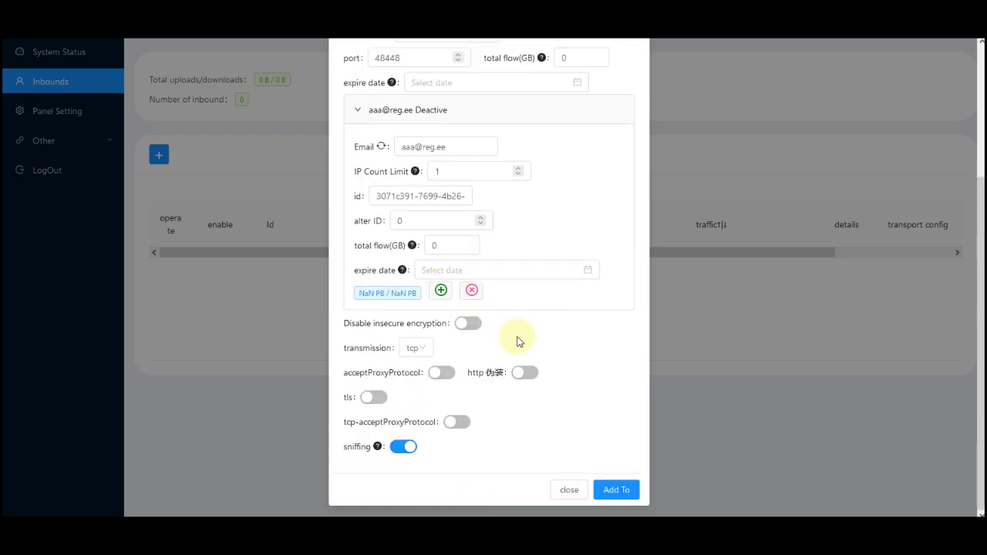
scroll(463, 356, "up", 1)
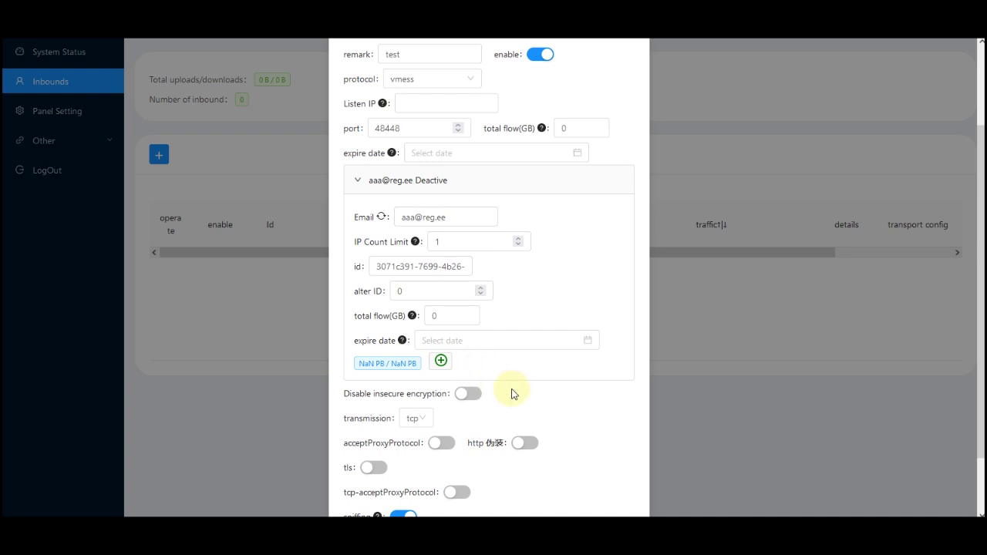
scroll(498, 390, "down", 1)
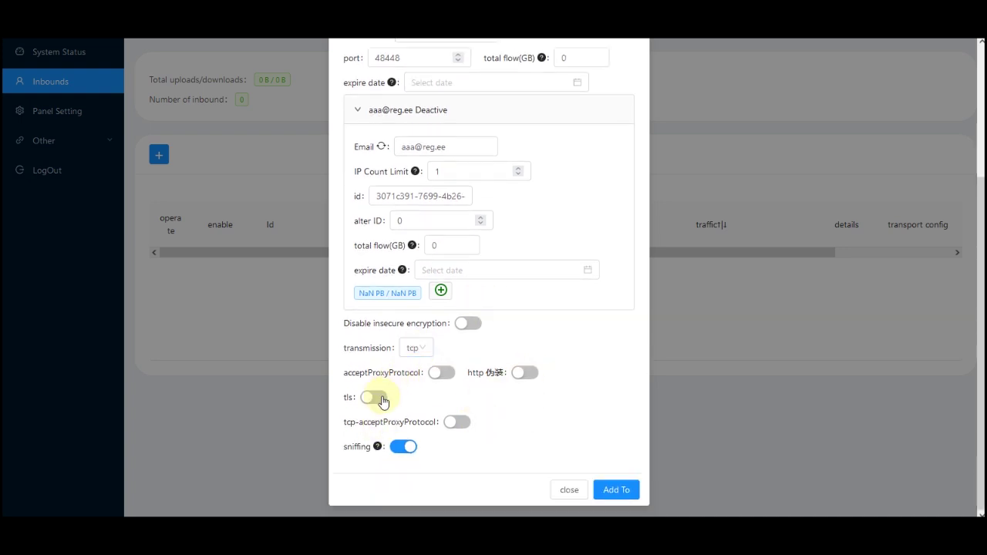
- Enable HTTP masquerading with a request header named and valued aparat.com
left_click(527, 373)
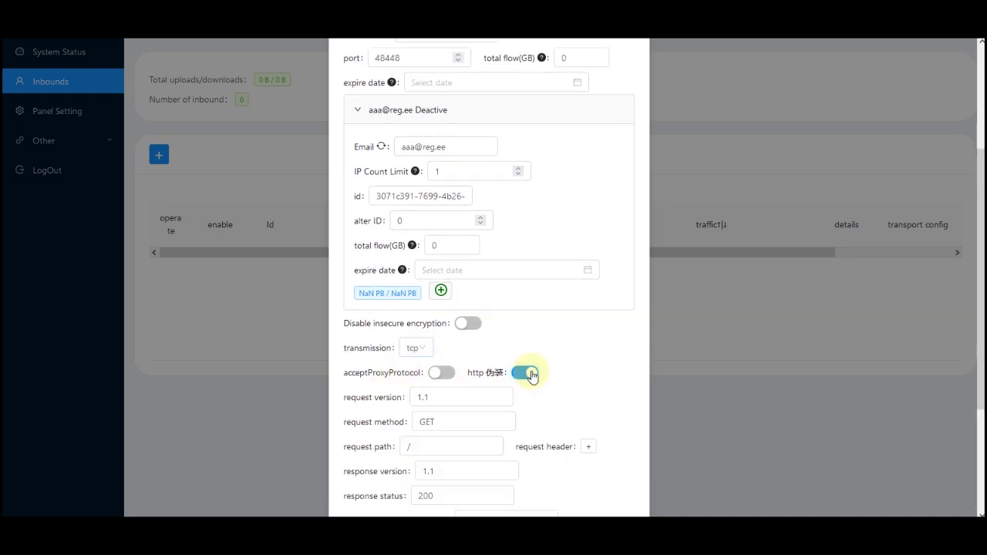
scroll(578, 377, "down", 2)
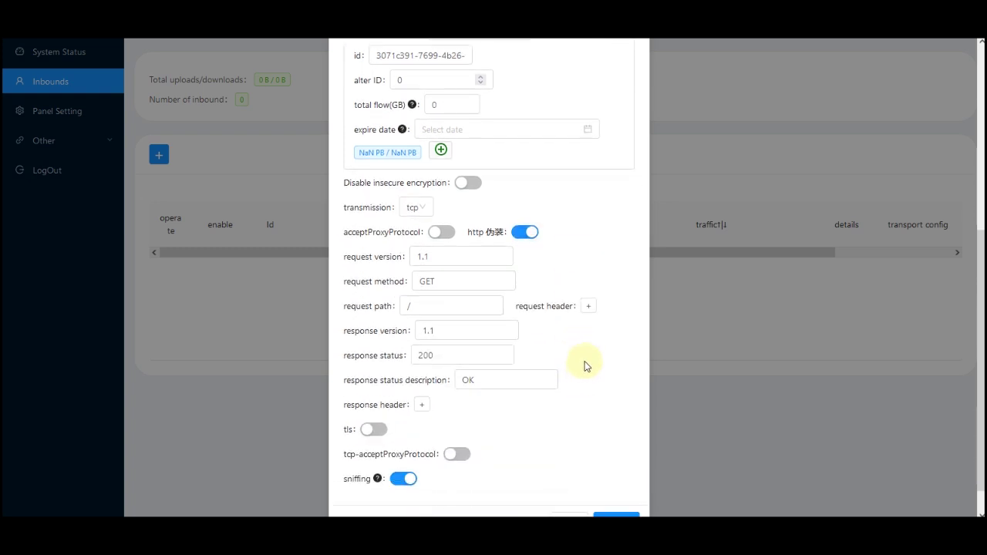
left_click(587, 307)
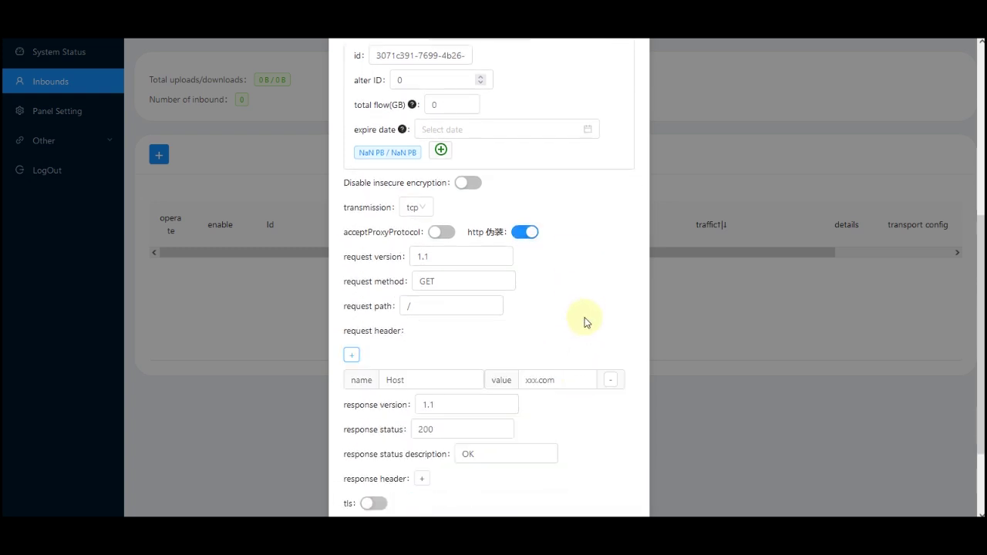
left_click(567, 377)
left_click_drag(567, 378, 445, 363)
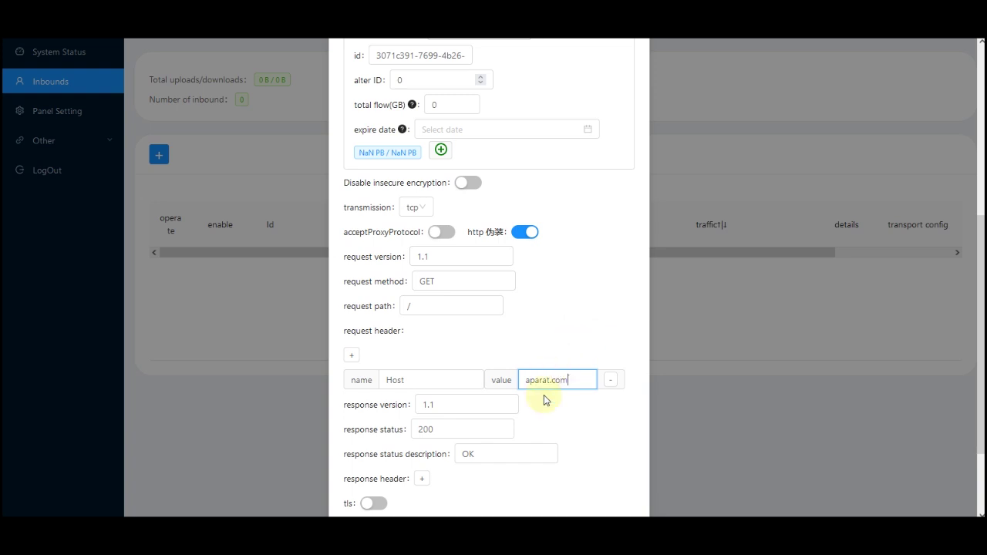
double_click(574, 378)
key("ctrl+c")
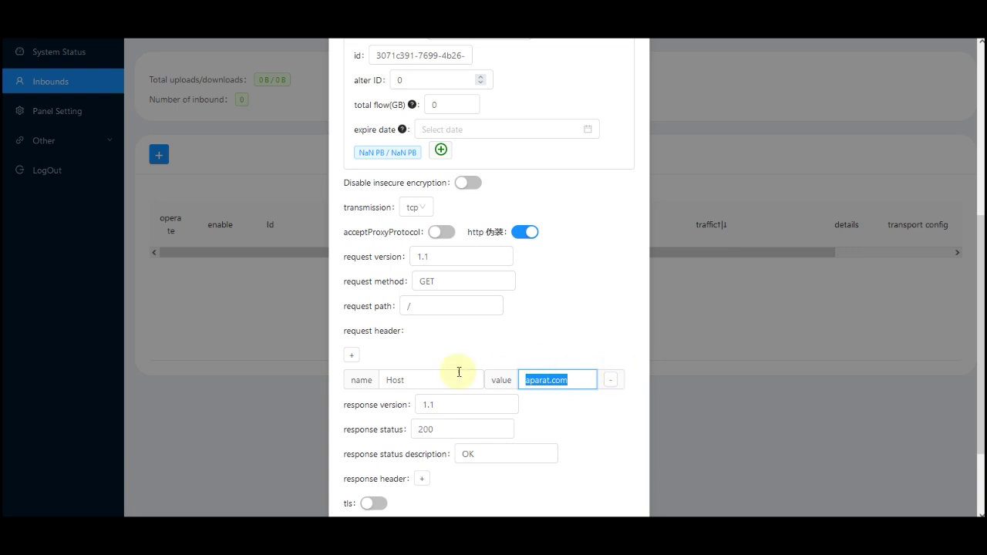
left_click(423, 381)
key("ctrl+v")
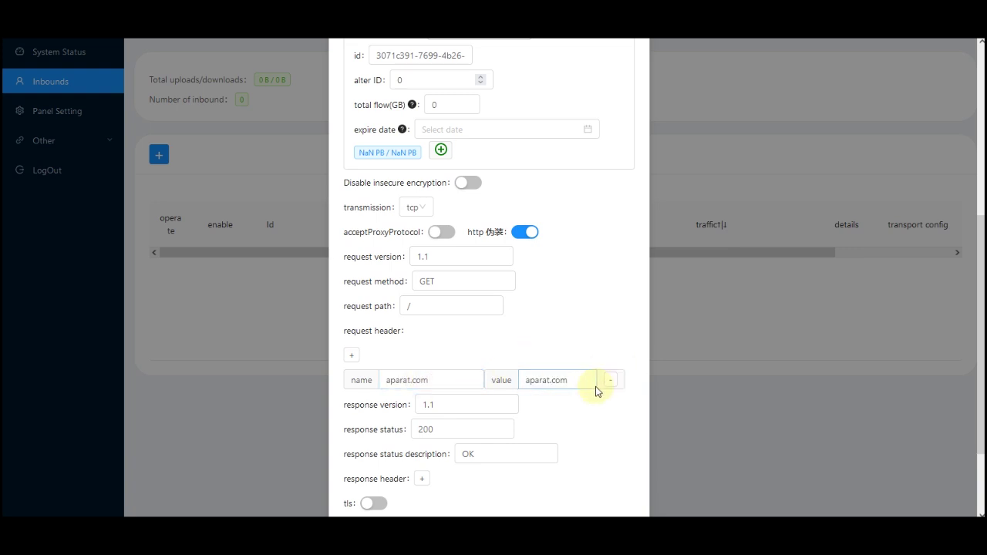
- Add extra header rows (one with value time.ir), remove them, and enable TLS
double_click(352, 356)
double_click(426, 406)
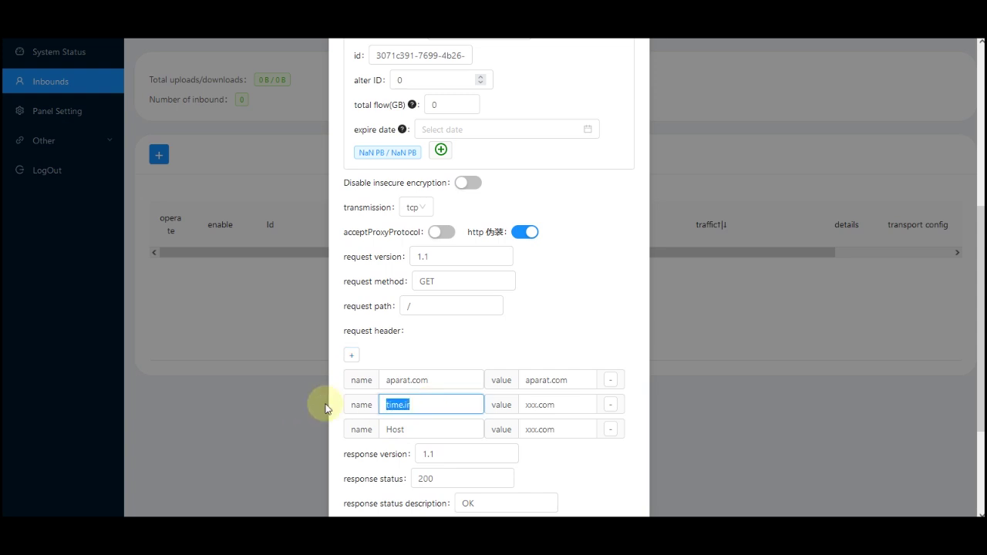
left_click(557, 404)
double_click(559, 404)
type("time.ir")
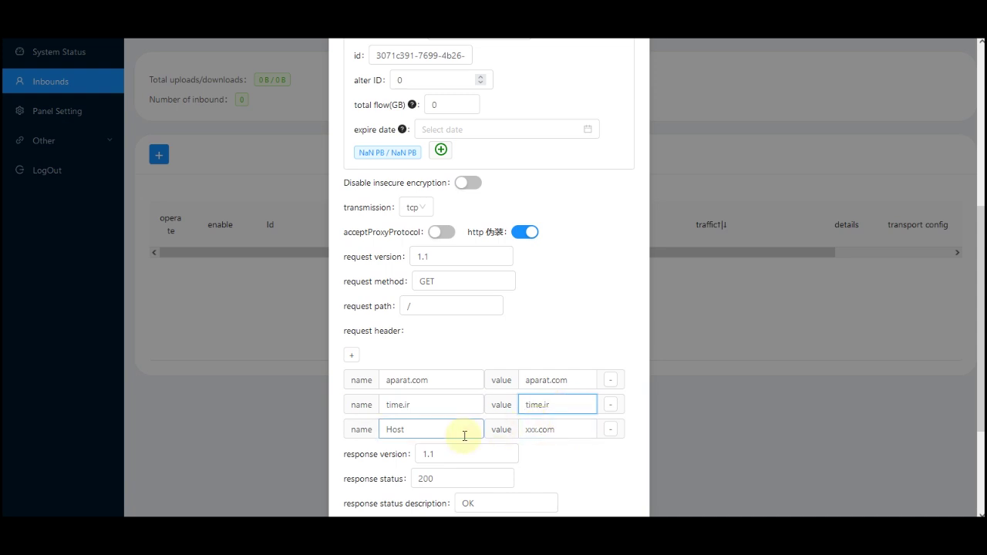
left_click(611, 430)
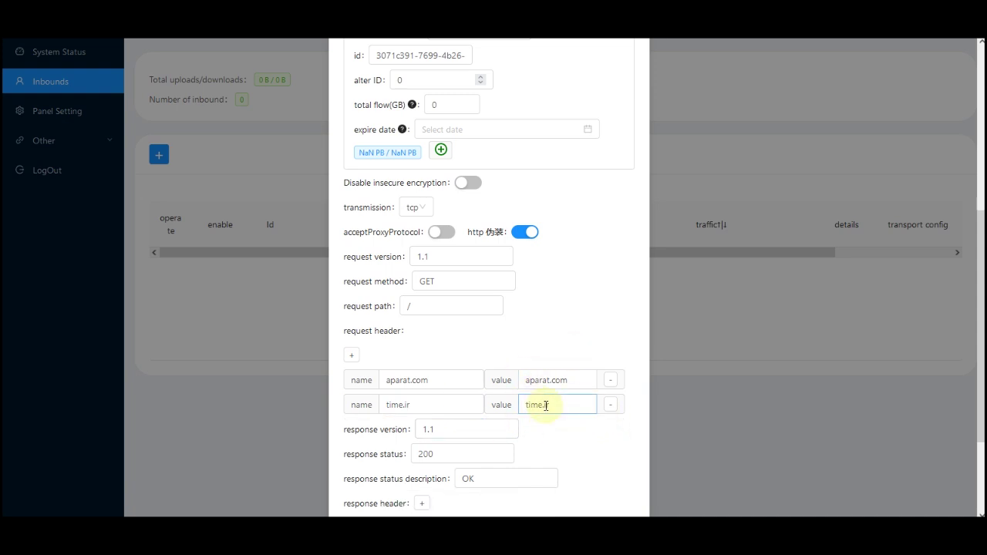
left_click(610, 404)
scroll(568, 410, "down", 3)
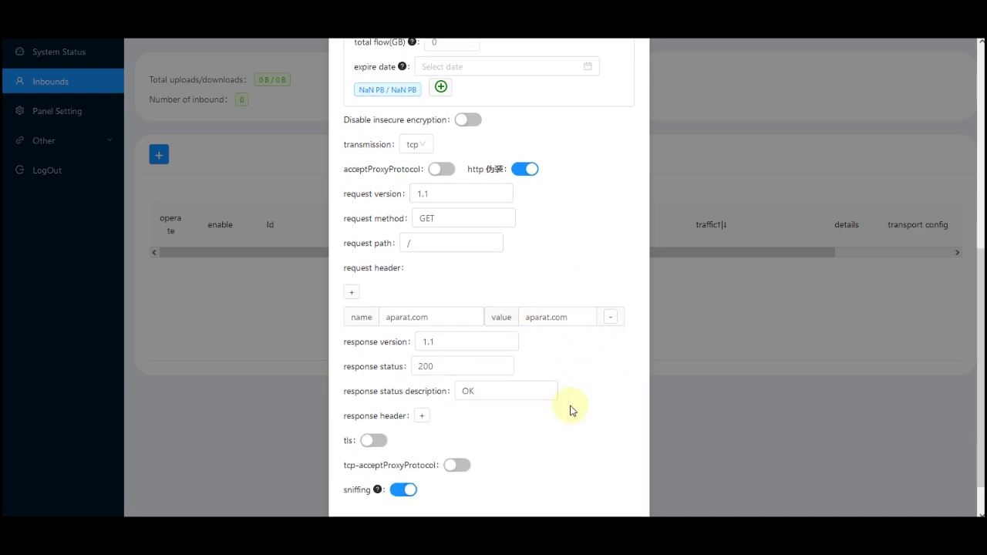
left_click(373, 398)
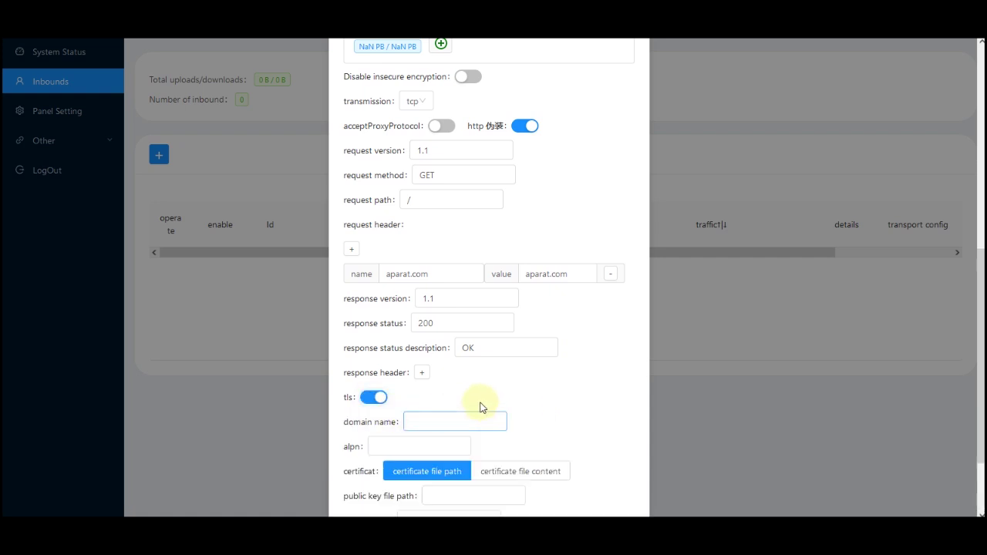
- Enter the TLS domain name and set the public key path to /root/cert.crt
scroll(417, 385, "down", 2)
left_click(424, 328)
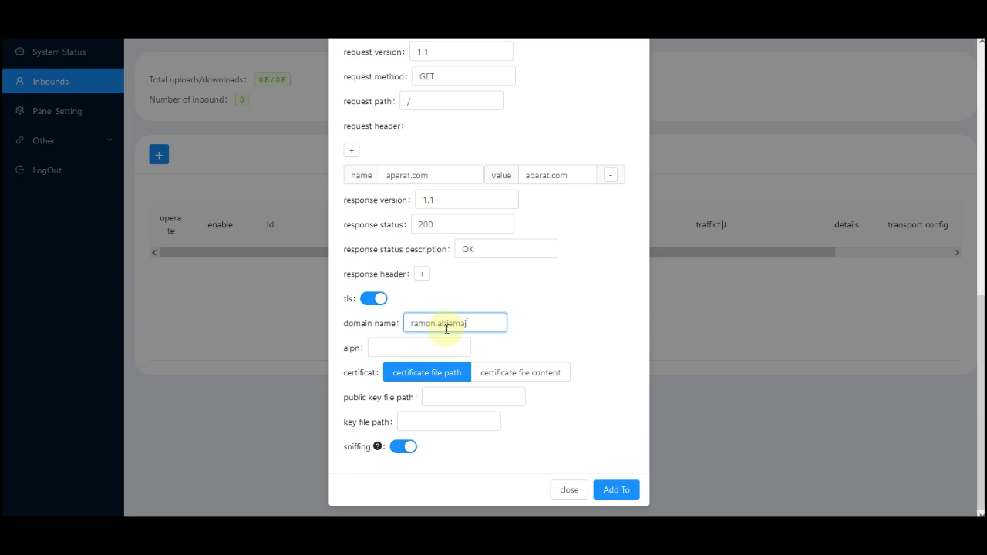
left_click(440, 398)
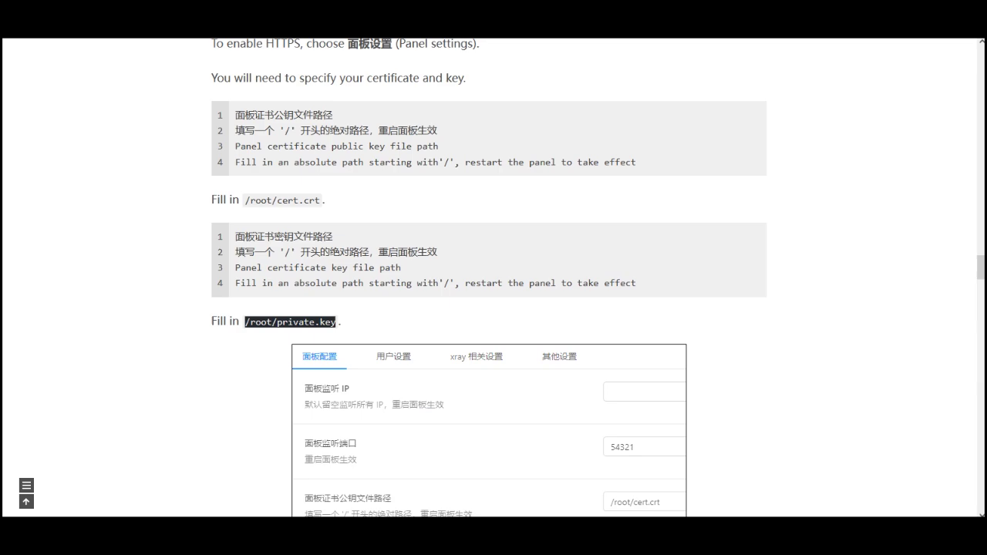
scroll(526, 353, "down", 10)
scroll(527, 357, "down", 20)
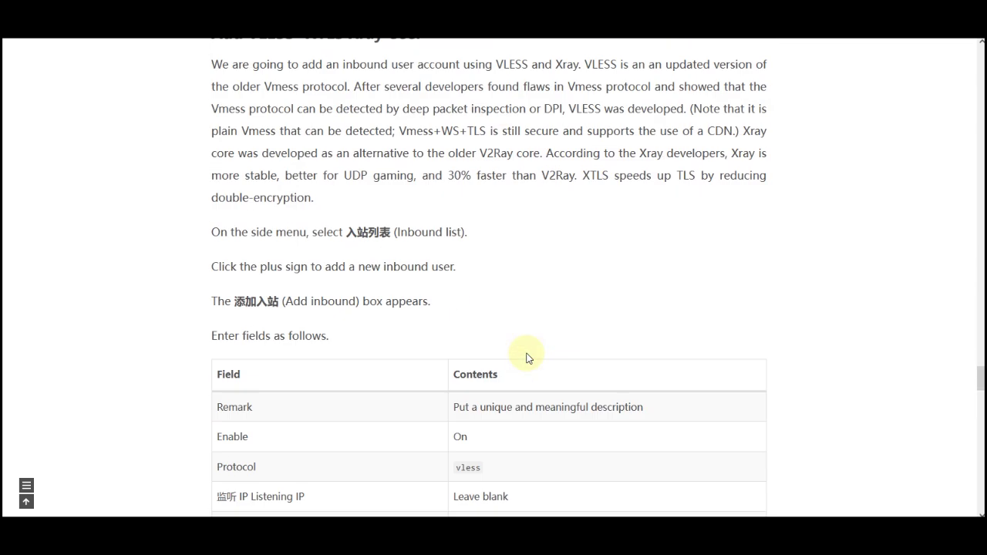
scroll(526, 357, "up", 10)
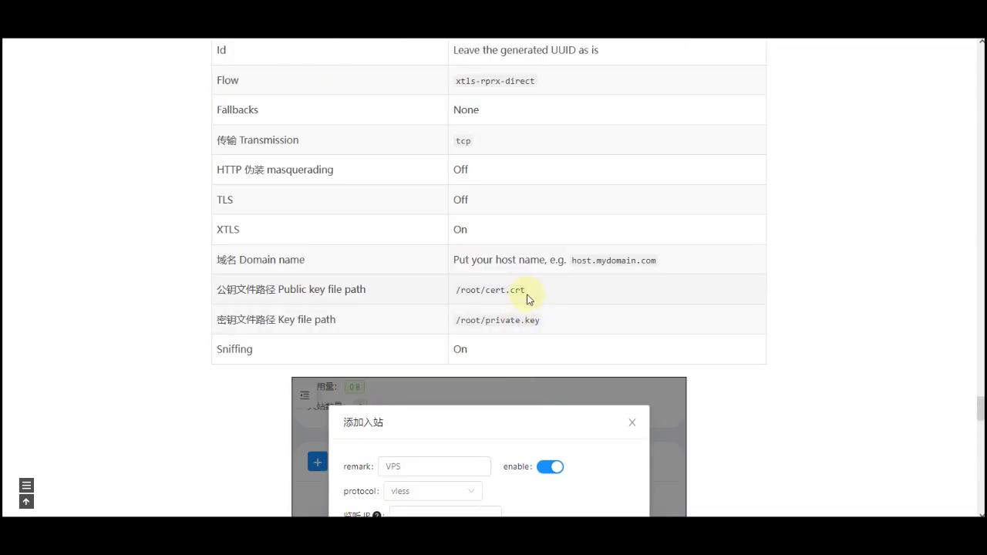
left_click_drag(502, 289, 455, 290)
key("ctrl+c")
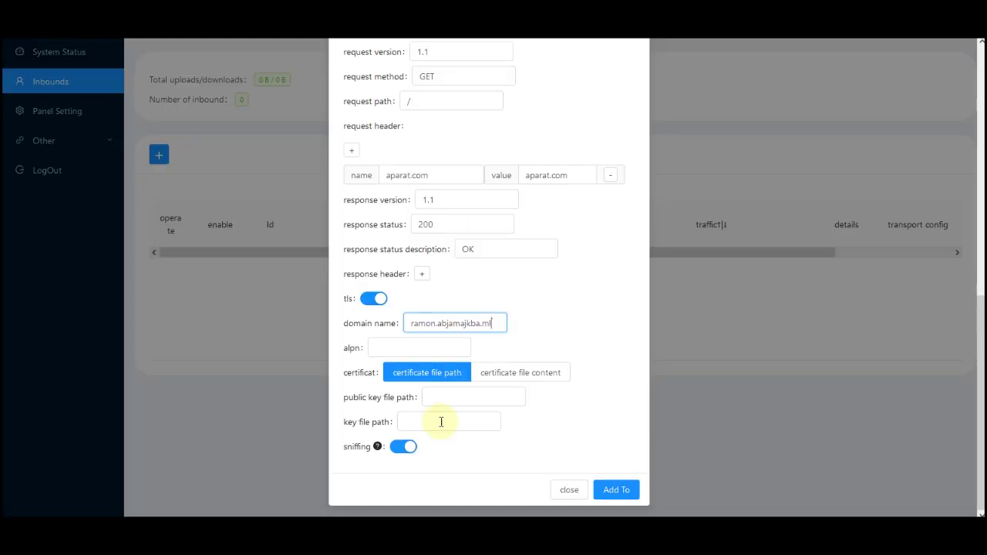
left_click(444, 394)
key("ctrl+v")
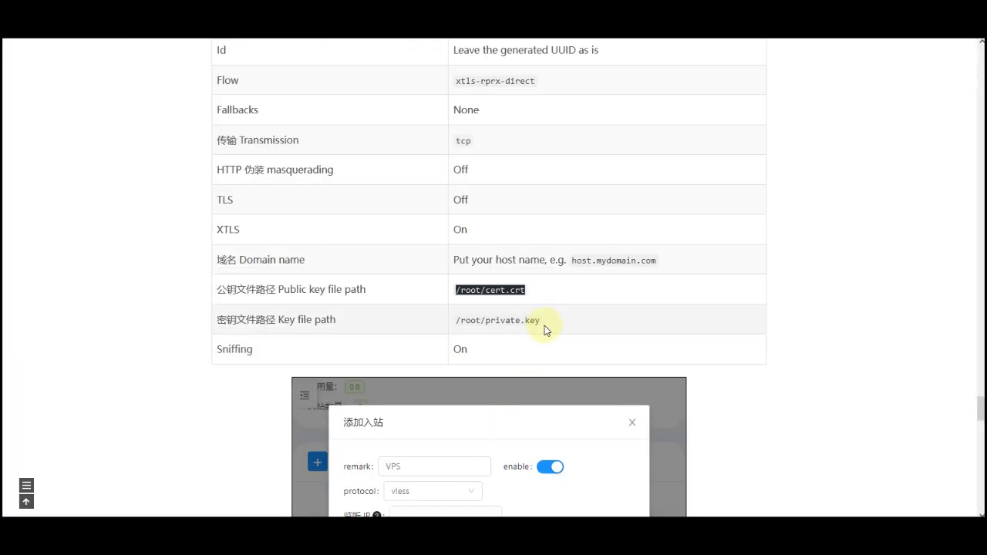
- Set the key file path to /root/private.key and add the inbound
left_click_drag(550, 323, 455, 321)
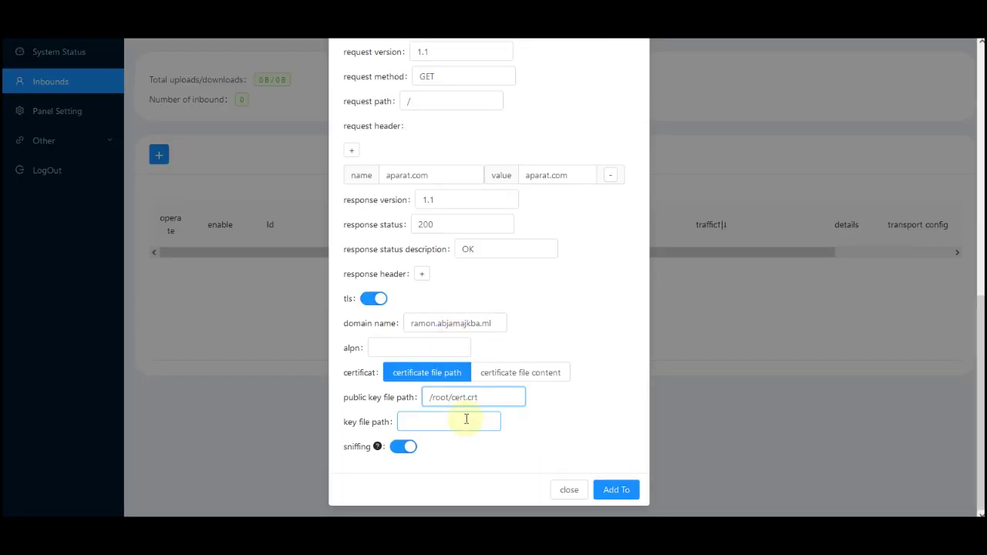
left_click(465, 420)
type("/root/private.key")
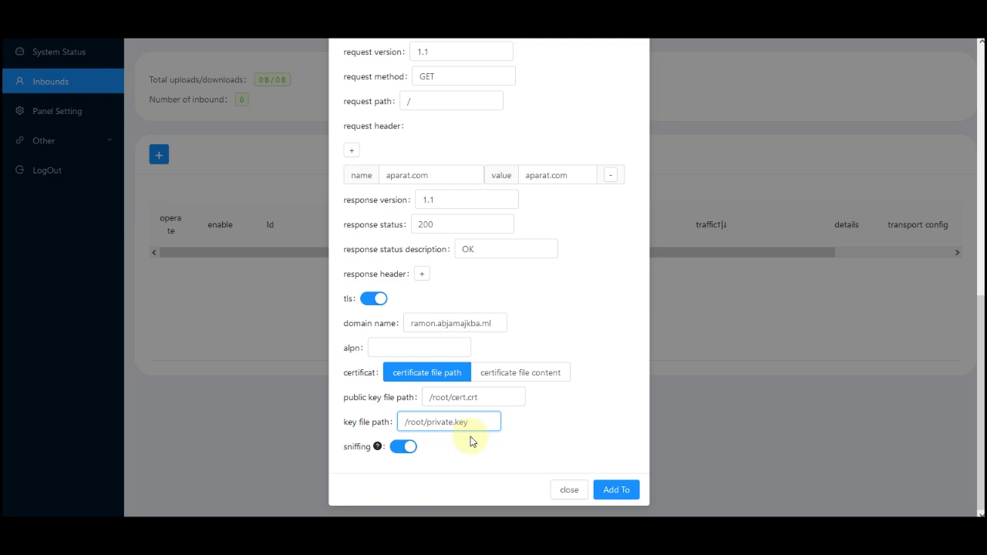
left_click(629, 491)
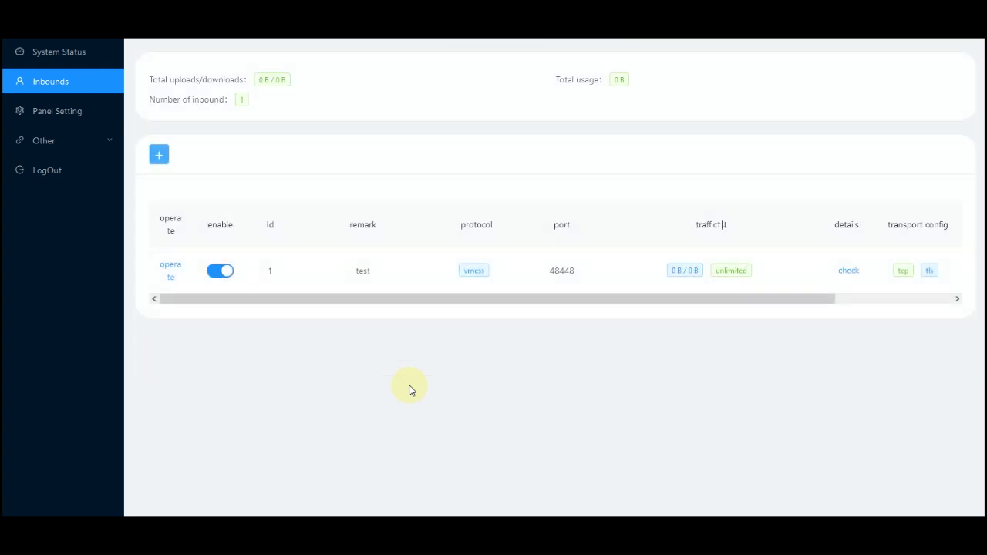
- Show the QR code for inbound 'test' and copy its connection link
left_click(169, 270)
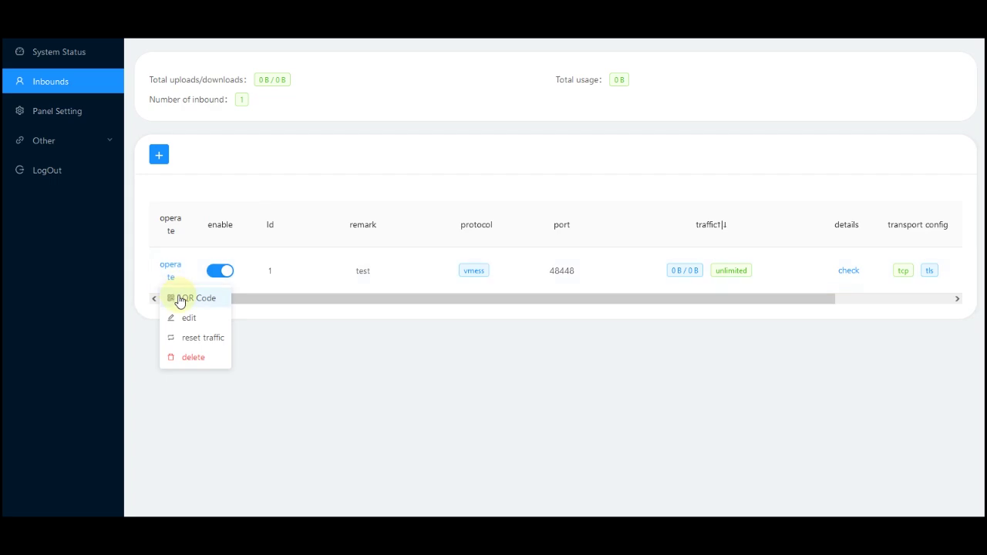
left_click(180, 300)
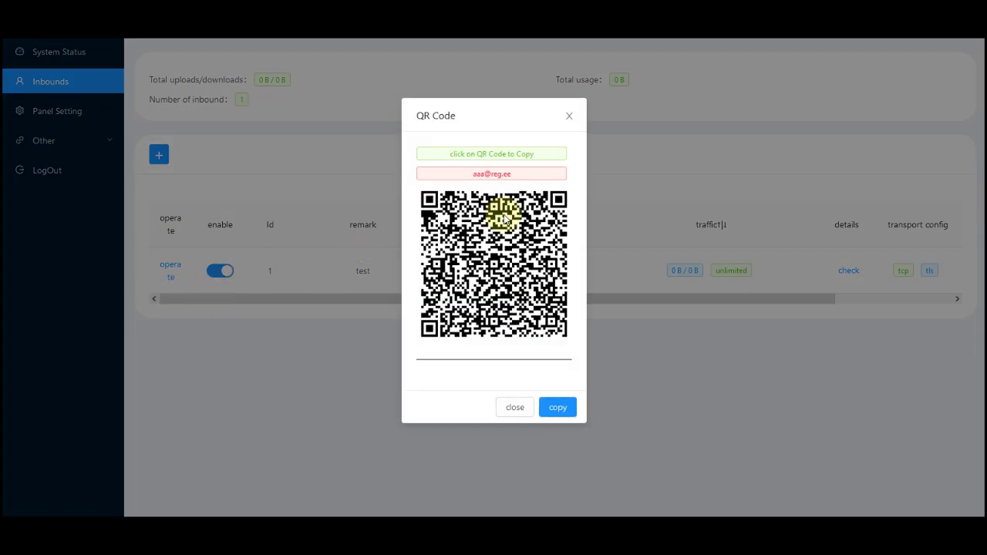
left_click(557, 411)
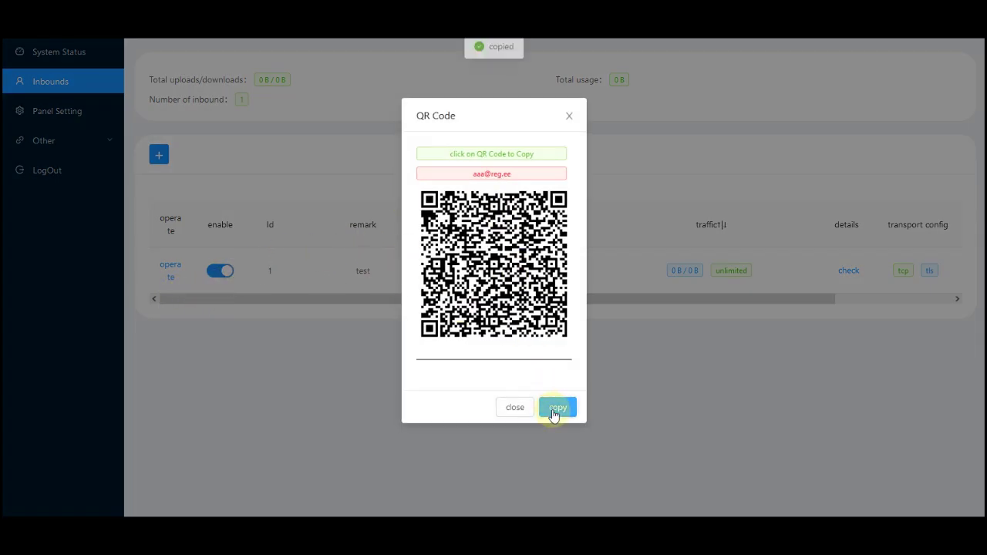
left_click(555, 414)
left_click(554, 414)
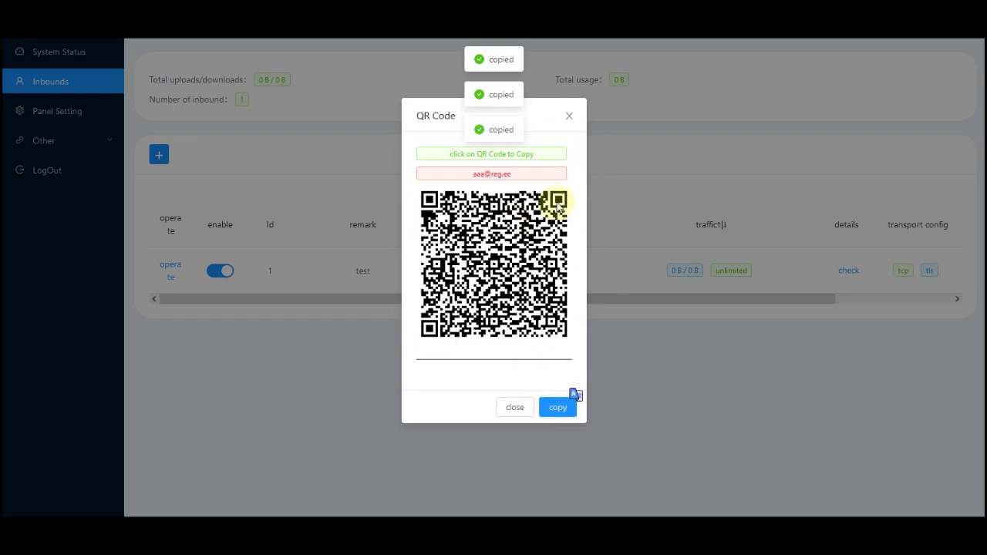